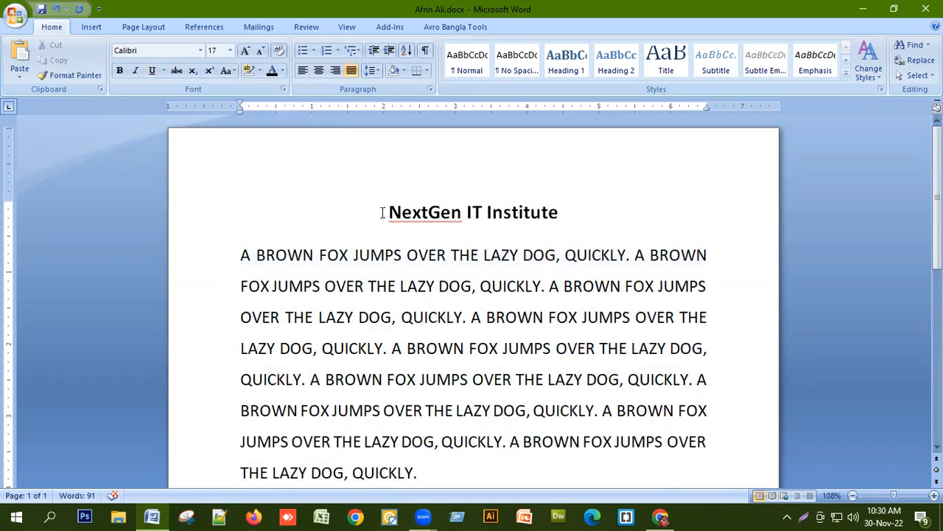
{"action": "left_click_drag", "start_coordinate": [375, 215], "coordinate": [565, 211]}
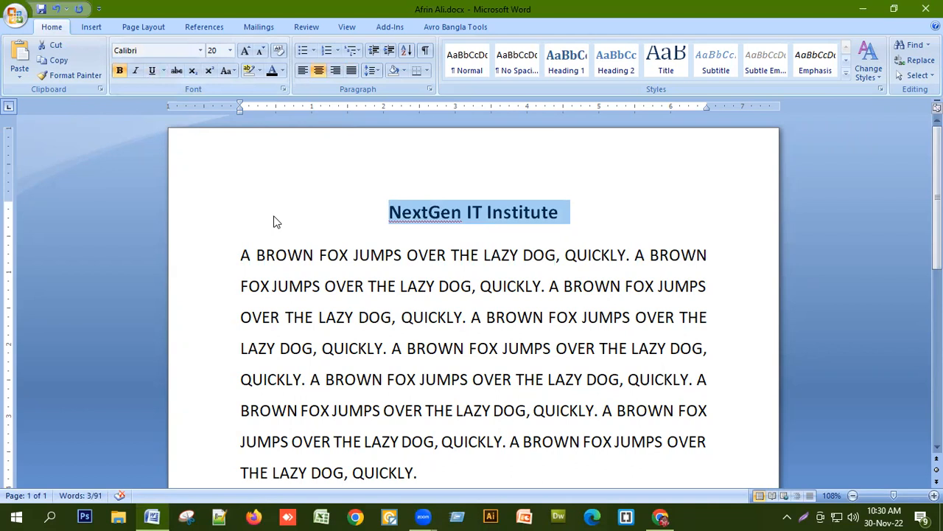
{"action": "key", "text": "ctrl+a"}
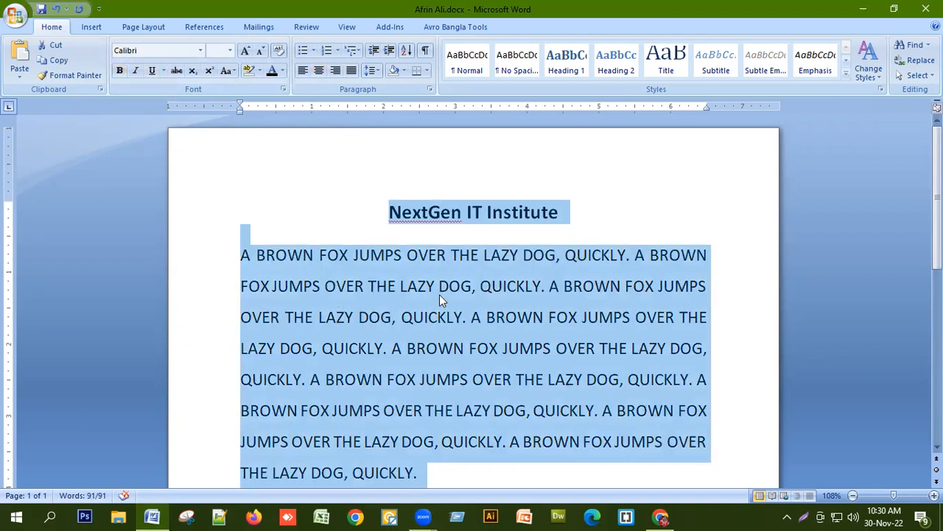
{"action": "left_click", "coordinate": [430, 329]}
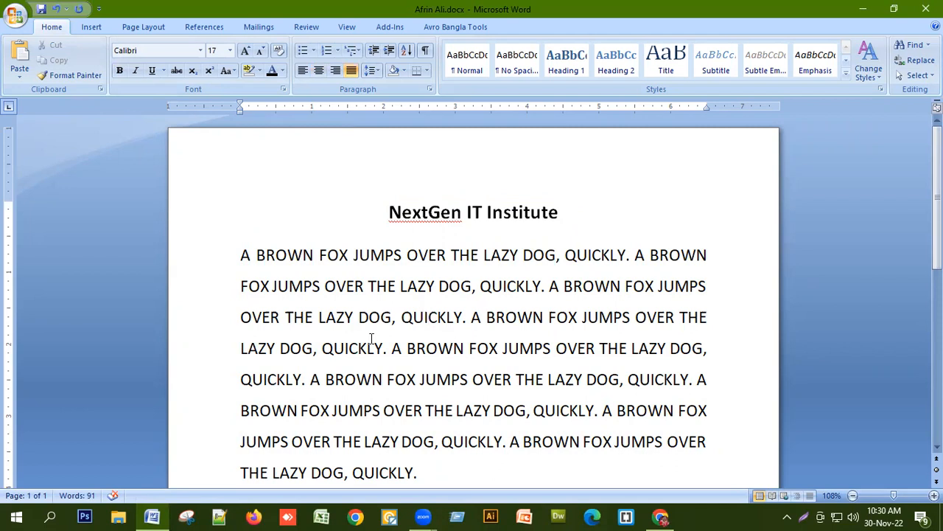
Change the font of the whole document to Nirmala UI.
{"action": "key", "text": "ctrl+a"}
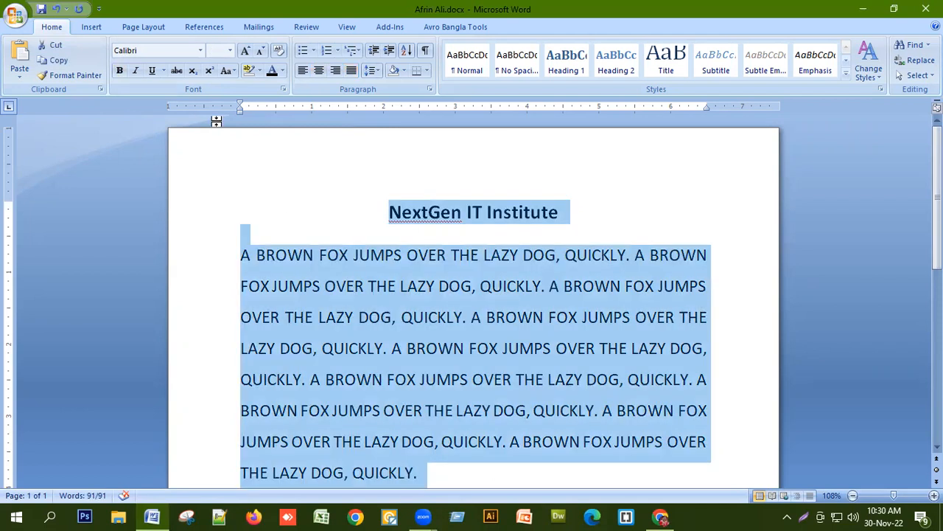
{"action": "left_click", "coordinate": [200, 50]}
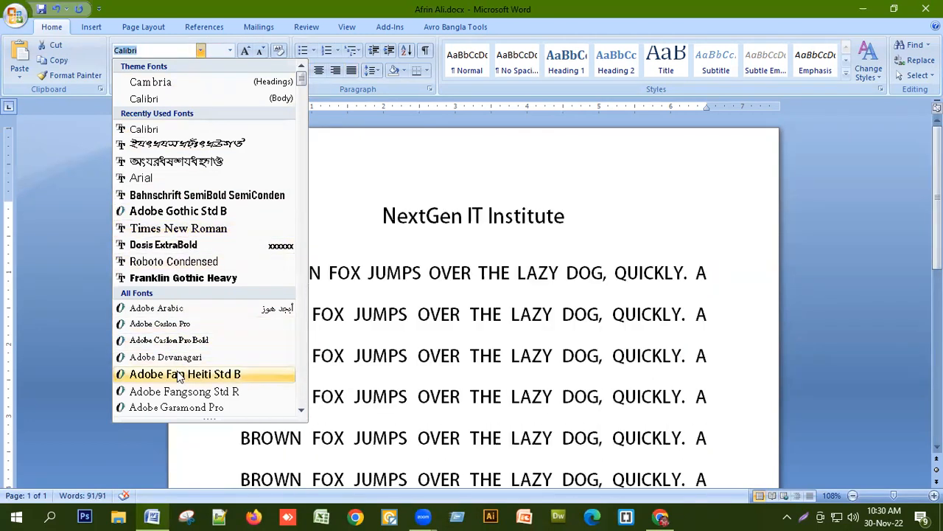
{"action": "scroll", "coordinate": [253, 309], "scroll_direction": "down", "scroll_amount": 6}
{"action": "scroll", "coordinate": [253, 310], "scroll_direction": "down", "scroll_amount": 20}
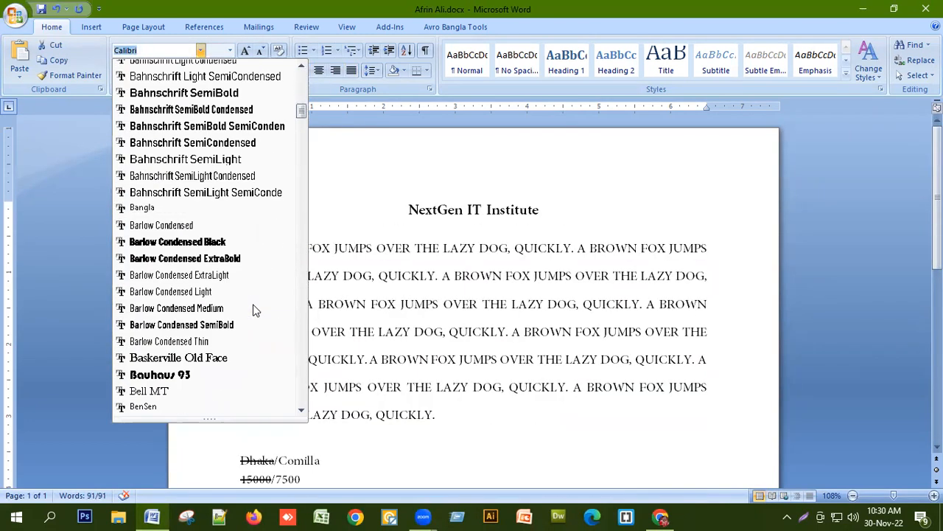
{"action": "scroll", "coordinate": [252, 309], "scroll_direction": "down", "scroll_amount": 20}
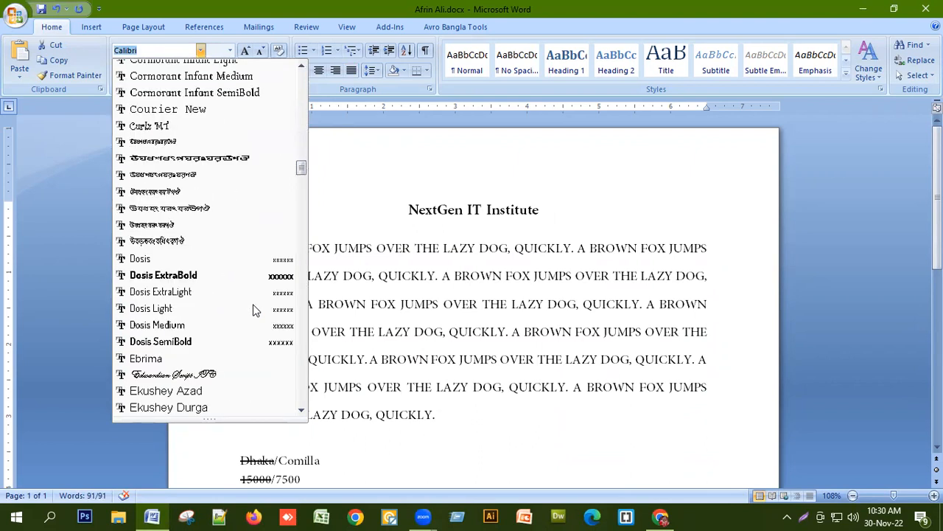
{"action": "scroll", "coordinate": [253, 309], "scroll_direction": "down", "scroll_amount": 20}
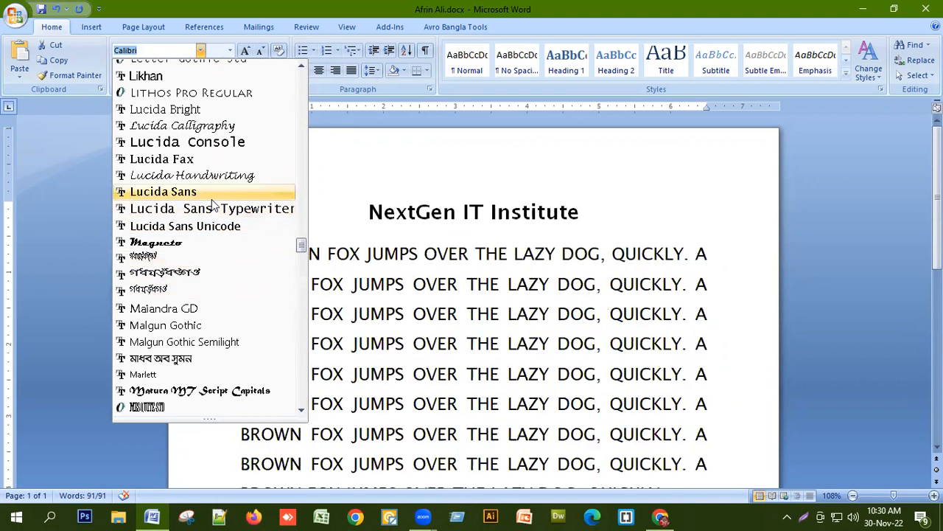
{"action": "scroll", "coordinate": [184, 324], "scroll_direction": "down", "scroll_amount": 10}
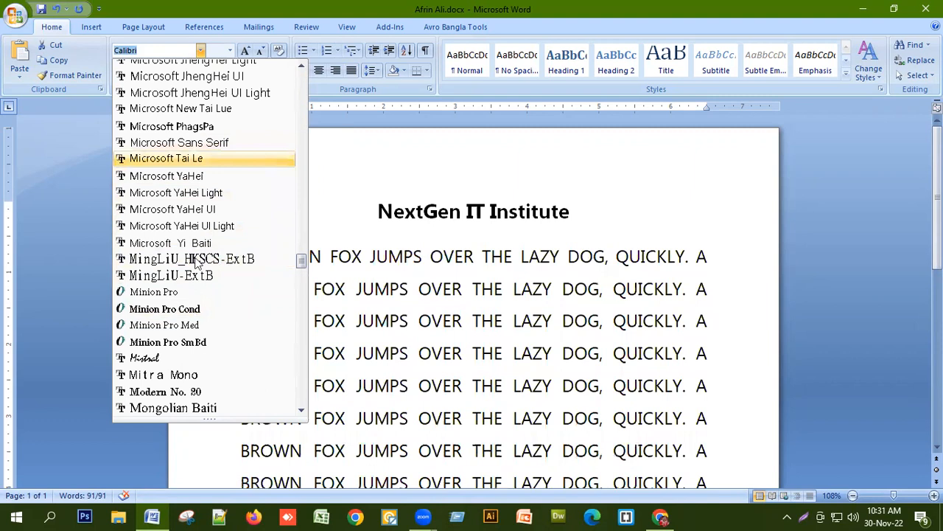
{"action": "scroll", "coordinate": [209, 274], "scroll_direction": "down", "scroll_amount": 7}
{"action": "scroll", "coordinate": [213, 272], "scroll_direction": "down", "scroll_amount": 6}
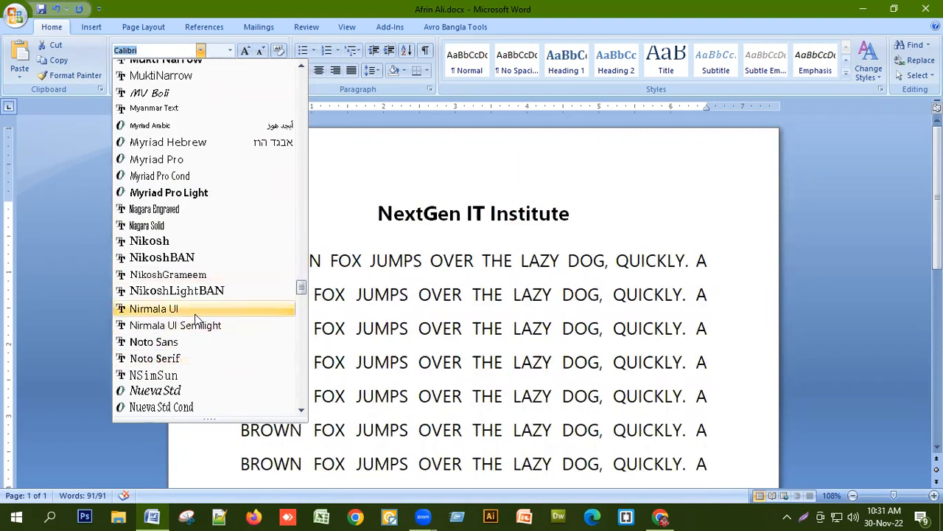
{"action": "left_click", "coordinate": [196, 317]}
{"action": "left_click", "coordinate": [533, 362]}
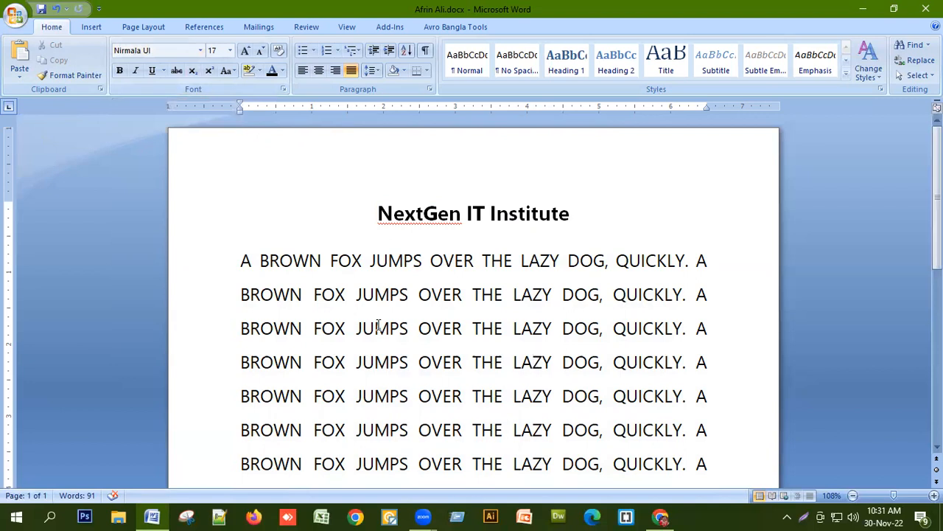
Set the font size of the whole document to 14.
{"action": "key", "text": "ctrl+a"}
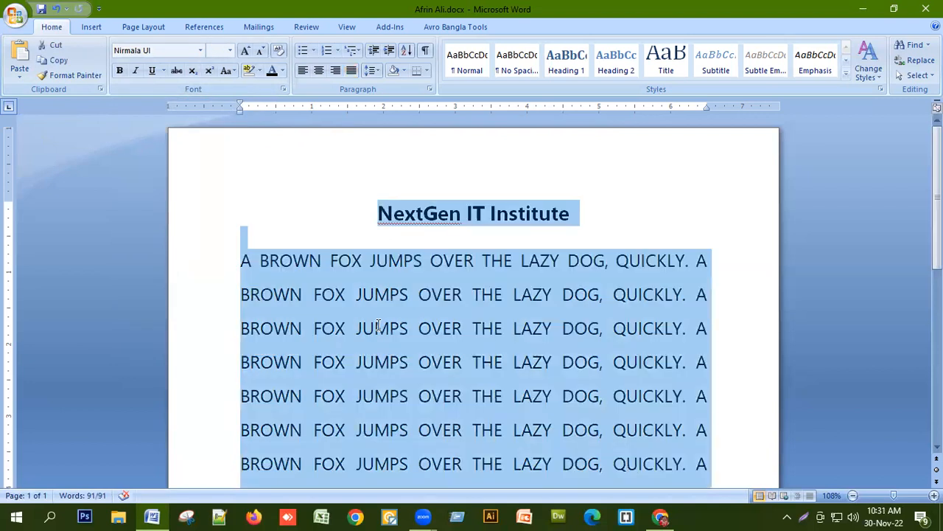
{"action": "left_click", "coordinate": [464, 297]}
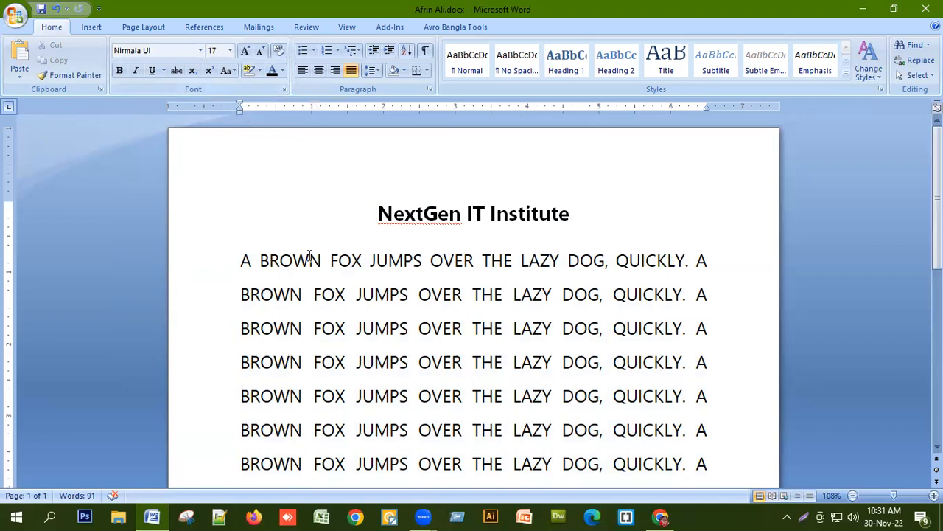
{"action": "key", "text": "ctrl+a"}
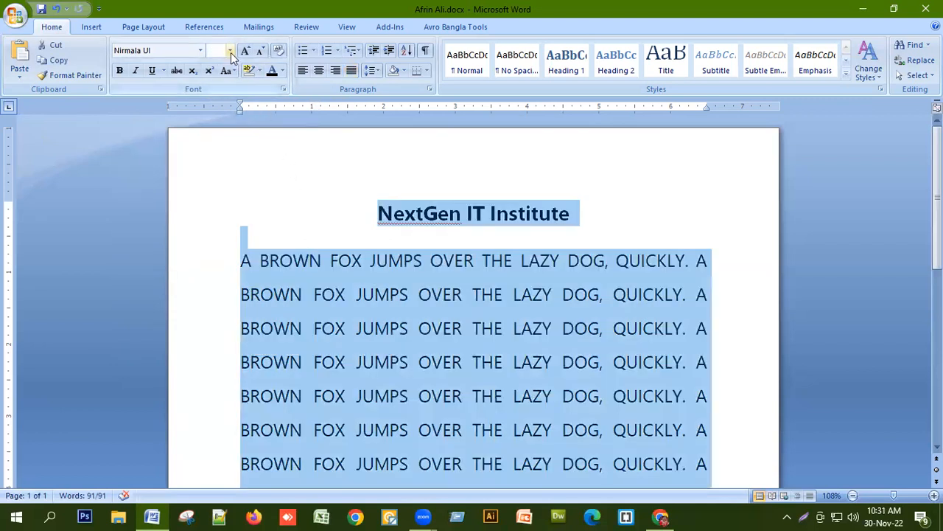
{"action": "left_click", "coordinate": [230, 50]}
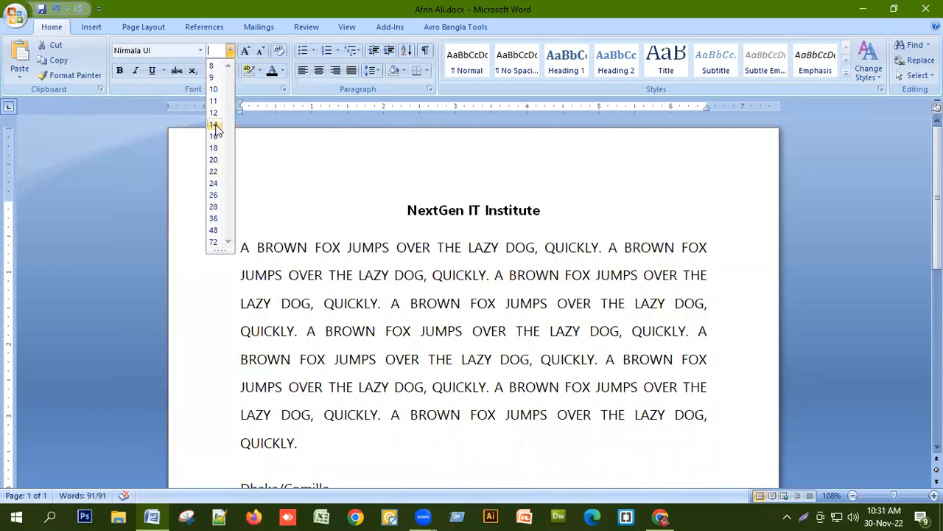
{"action": "left_click", "coordinate": [214, 125]}
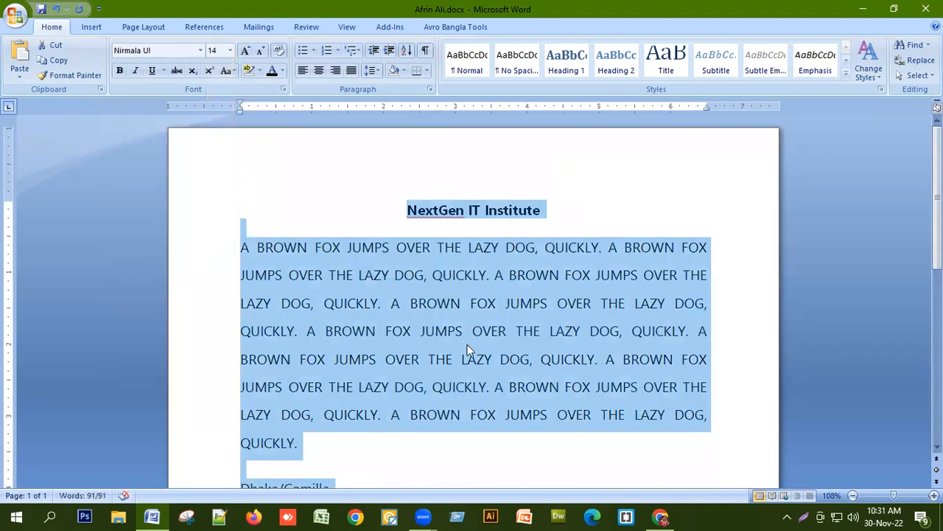
{"action": "left_click", "coordinate": [412, 339]}
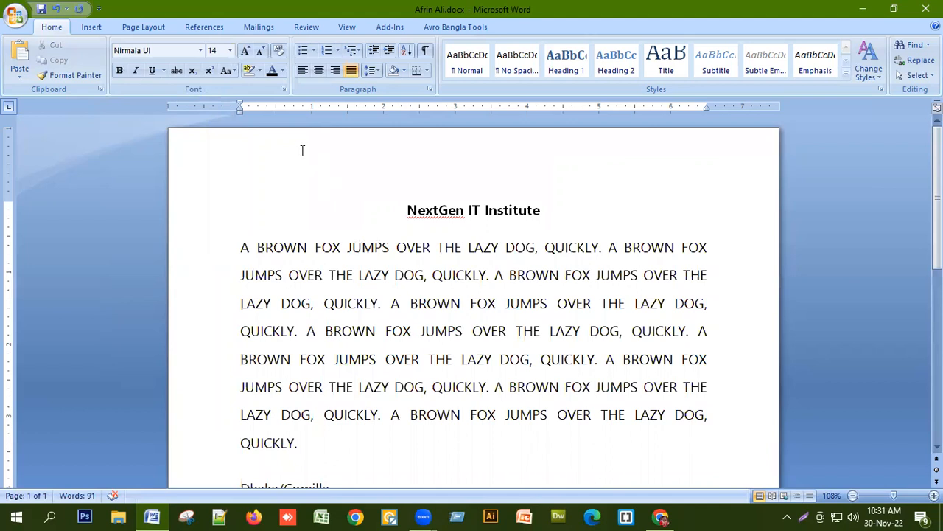
Decrease the title and paragraph font size by one point to 13.
{"action": "left_click_drag", "start_coordinate": [364, 207], "coordinate": [431, 444]}
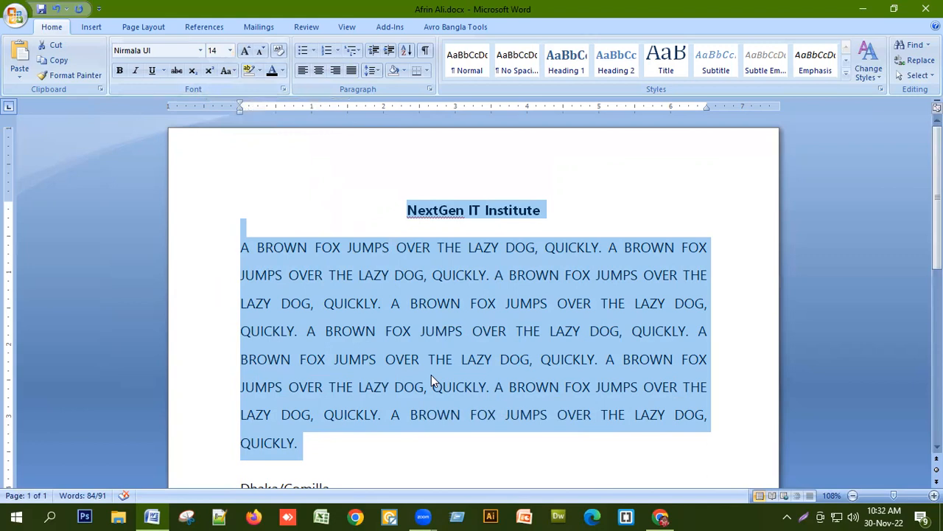
{"action": "key", "text": "ctrl+bracketleft"}
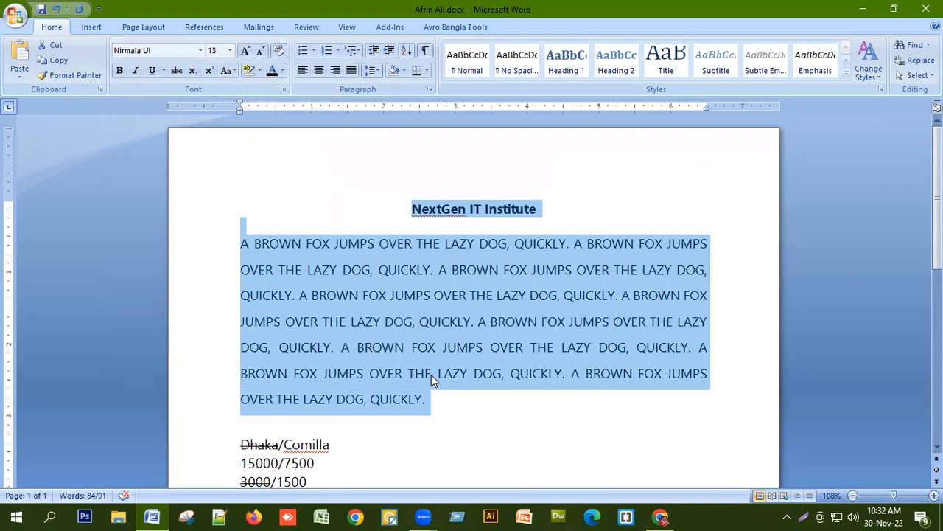
Delete the city and amount lines below the paragraph.
{"action": "left_click", "coordinate": [465, 418]}
{"action": "left_click_drag", "start_coordinate": [465, 418], "coordinate": [476, 479]}
{"action": "key", "text": "Delete"}
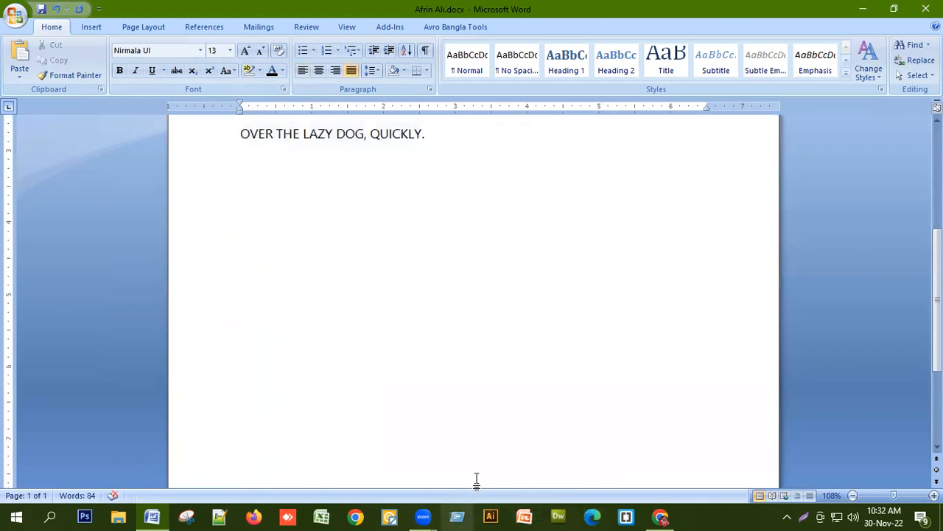
Shrink and grow the title and paragraph font size one point at a time, returning it to 13.
{"action": "scroll", "coordinate": [476, 479], "scroll_direction": "up", "scroll_amount": 6}
{"action": "left_click_drag", "start_coordinate": [437, 400], "coordinate": [405, 206]}
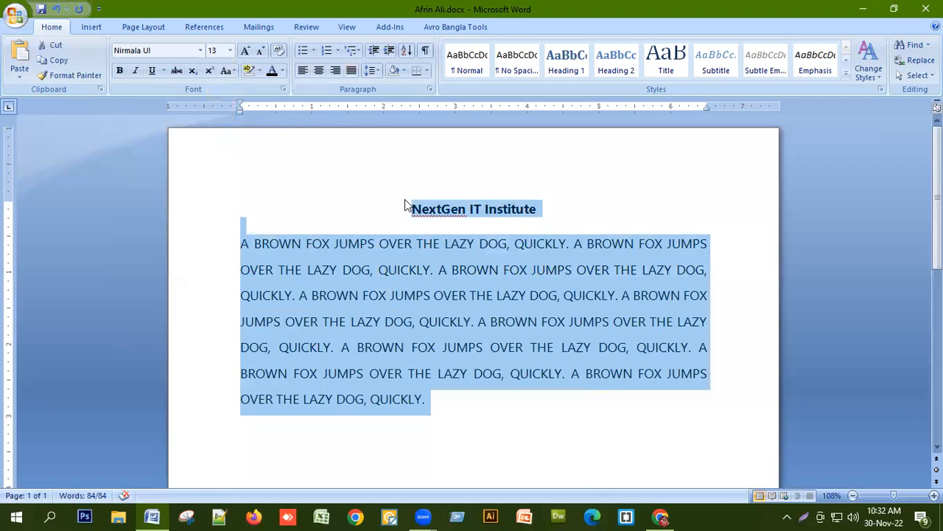
{"action": "key", "text": "ctrl+bracketleft"}
{"action": "key", "text": "ctrl+bracketleft"}
{"action": "key", "text": "ctrl+bracketleft"}
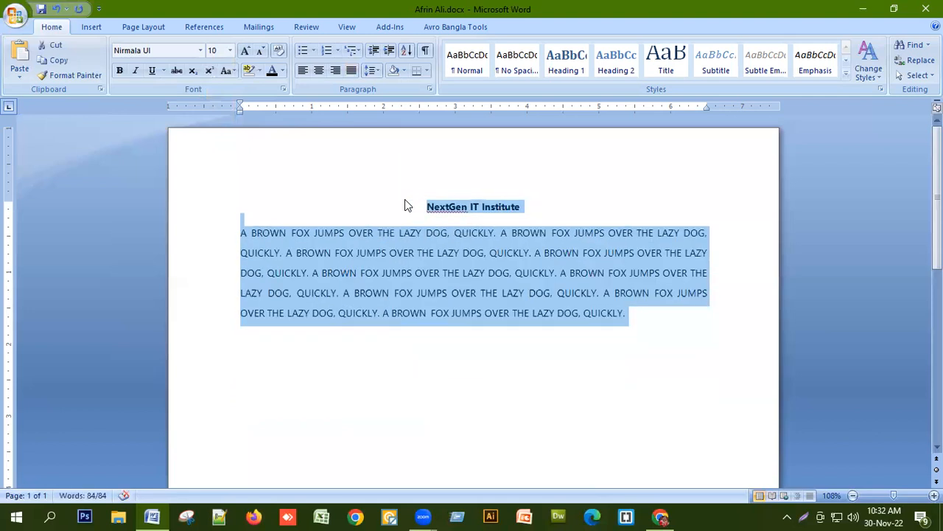
{"action": "key", "text": "ctrl+bracketright"}
{"action": "key", "text": "ctrl+bracketright"}
{"action": "key", "text": "ctrl+bracketright"}
{"action": "key", "text": "ctrl+bracketright"}
{"action": "key", "text": "ctrl+bracketright"}
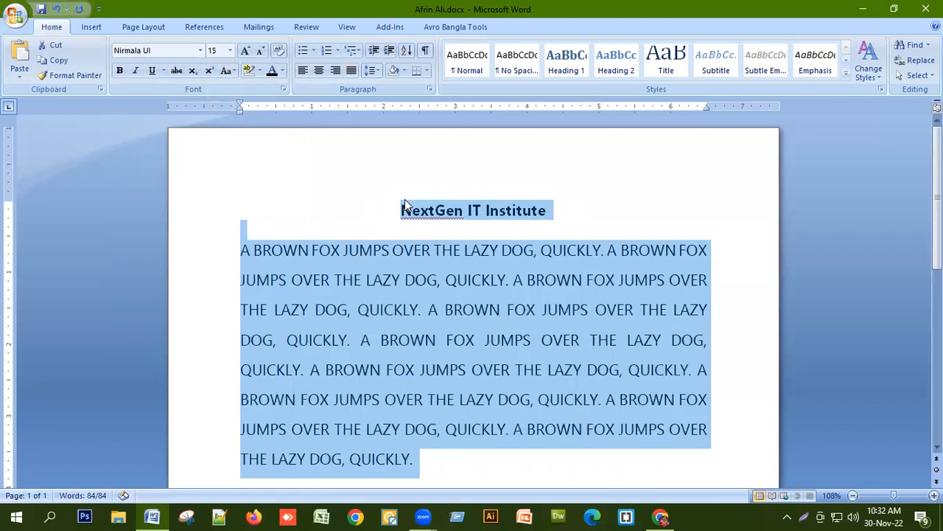
{"action": "key", "text": "ctrl+bracketleft"}
{"action": "key", "text": "ctrl+bracketleft"}
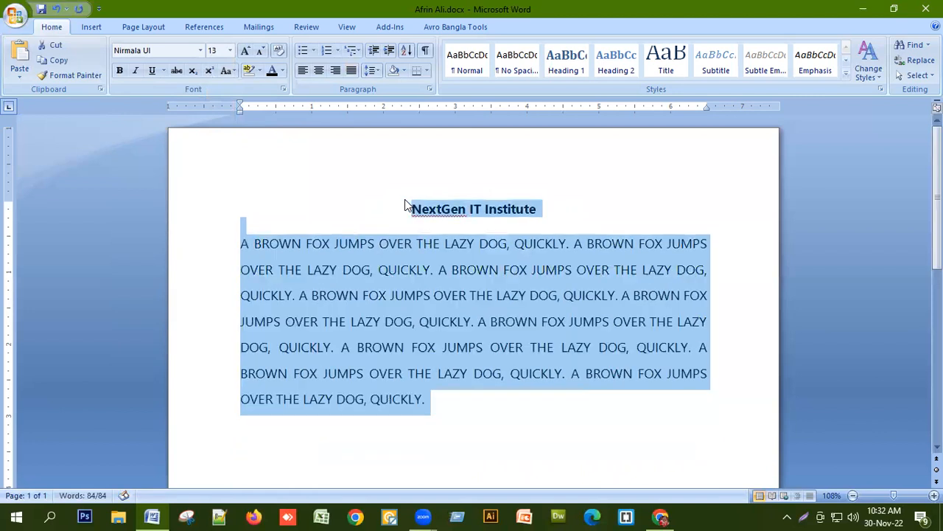
Add an empty line below the paragraph.
{"action": "left_click", "coordinate": [486, 421]}
{"action": "key", "text": "Return"}
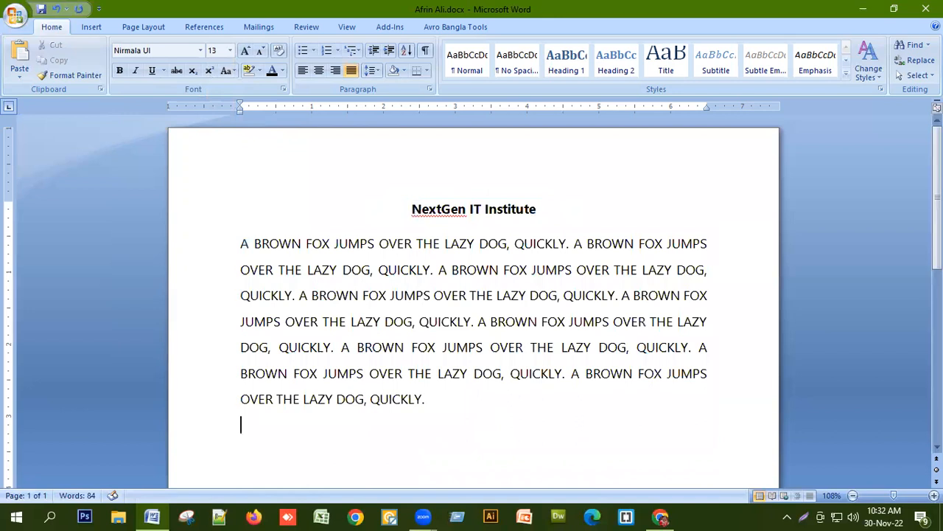
{"action": "type", "text": "[]"}
{"action": "key", "text": "BackSpace"}
{"action": "key", "text": "BackSpace"}
Make the paragraph's first line bold, then remove the bold again.
{"action": "left_click", "coordinate": [207, 247]}
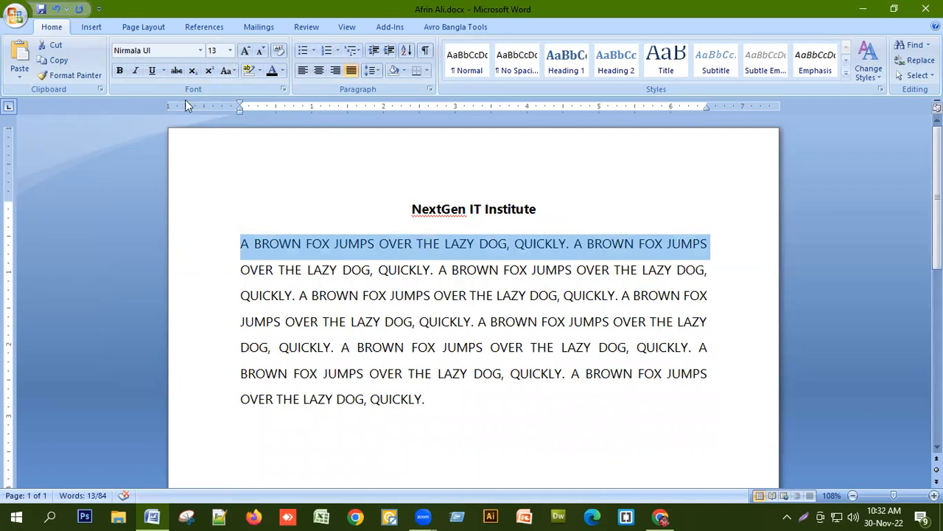
{"action": "left_click", "coordinate": [120, 73]}
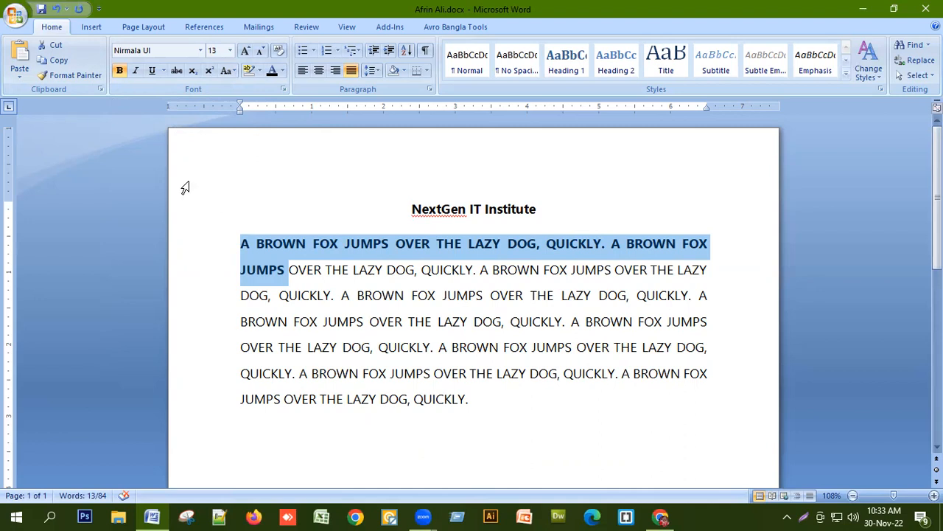
{"action": "left_click", "coordinate": [122, 73]}
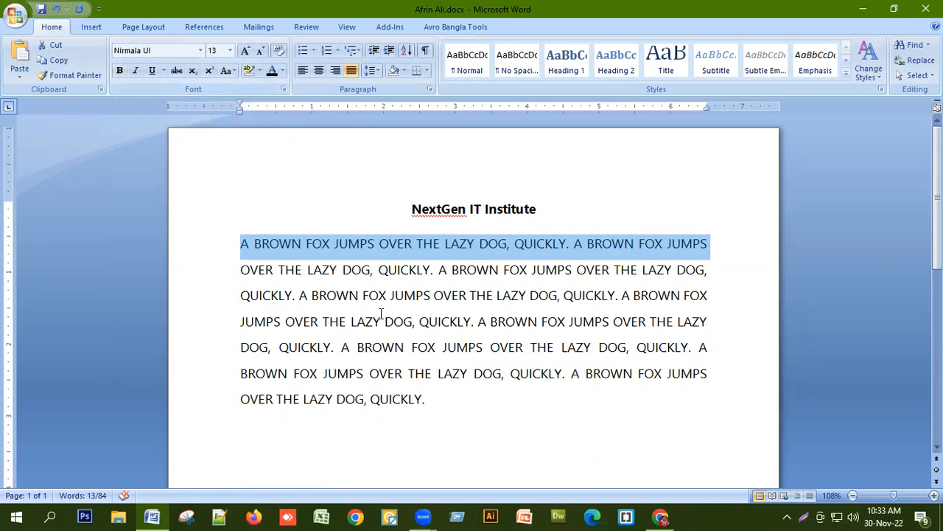
Italicize the paragraph's first line, then remove the italic again.
{"action": "left_click", "coordinate": [296, 294]}
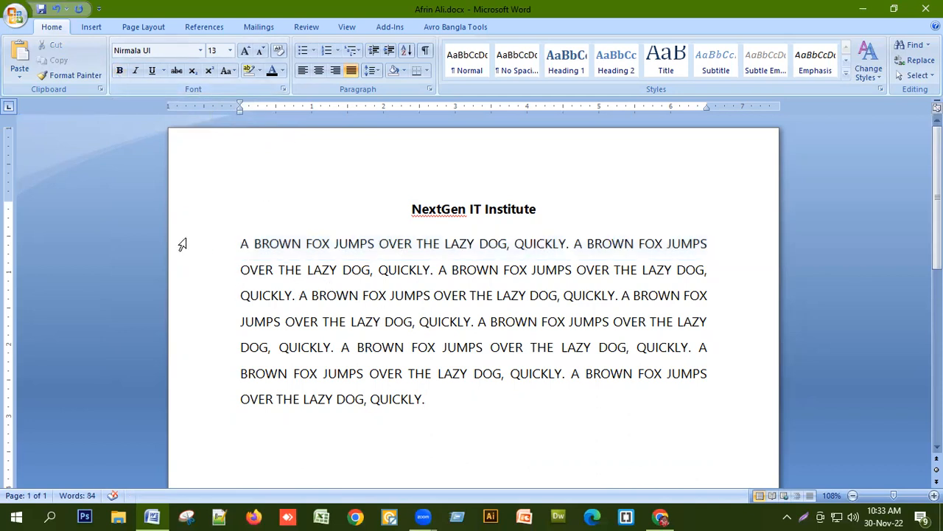
{"action": "left_click", "coordinate": [197, 246]}
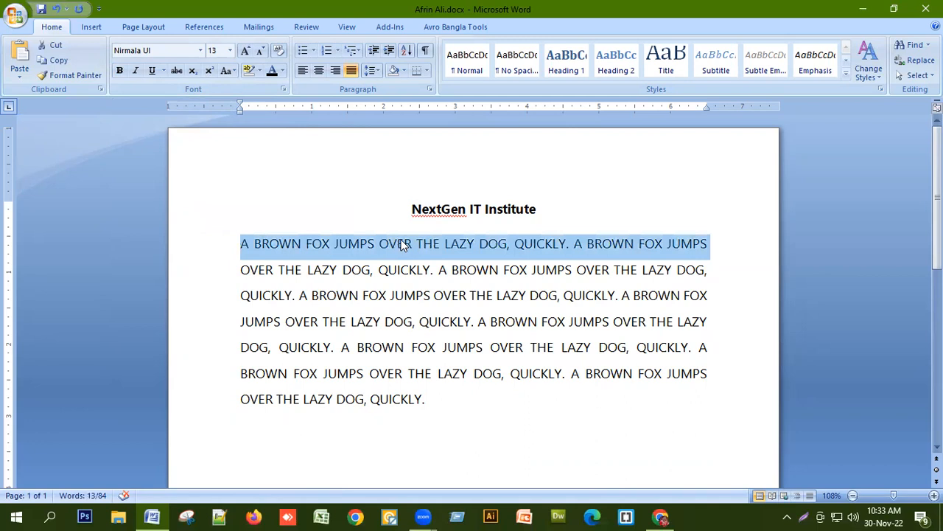
{"action": "left_click", "coordinate": [135, 73]}
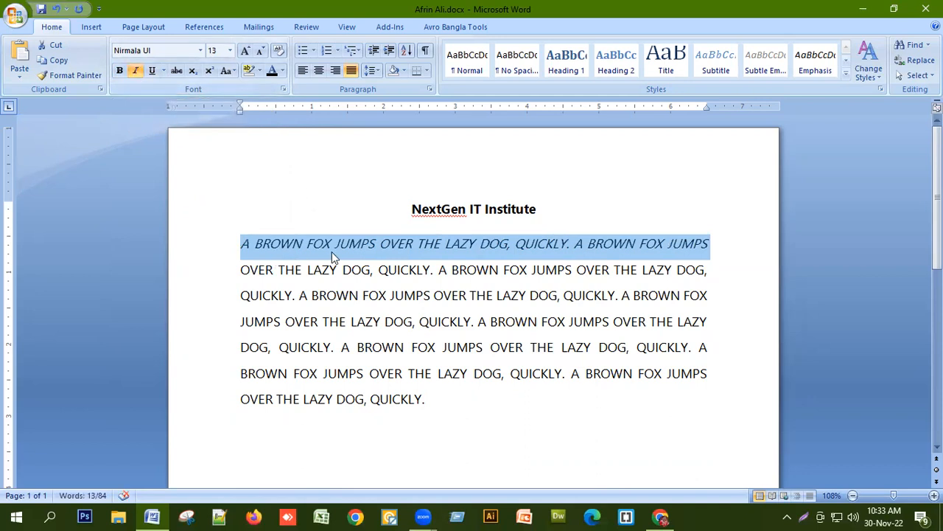
{"action": "left_click", "coordinate": [136, 74]}
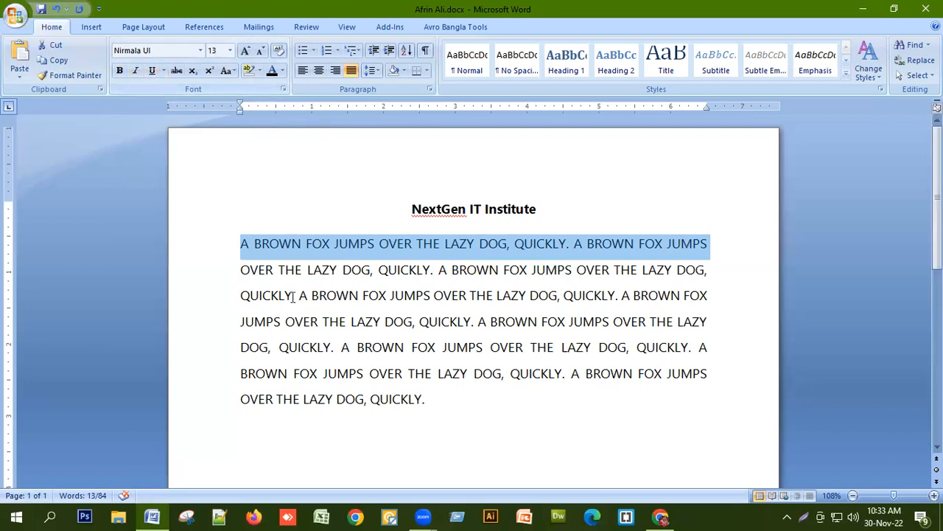
Underline the paragraph's first line and pick a different underline style for it.
{"action": "left_click", "coordinate": [154, 71]}
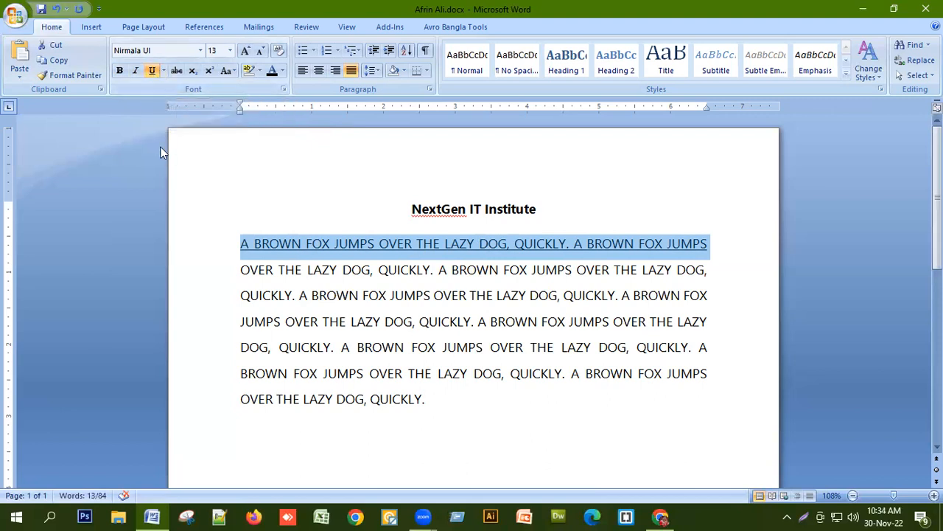
{"action": "left_click", "coordinate": [163, 69]}
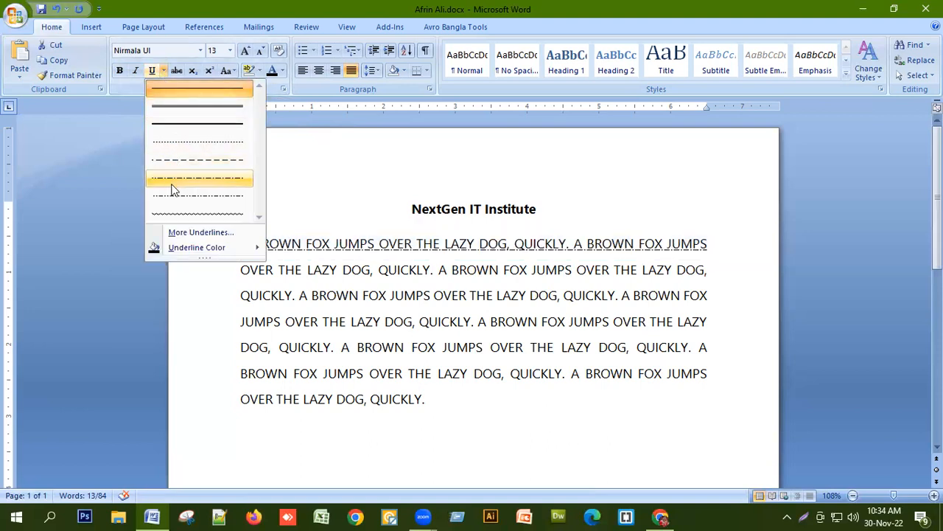
{"action": "left_click", "coordinate": [198, 130]}
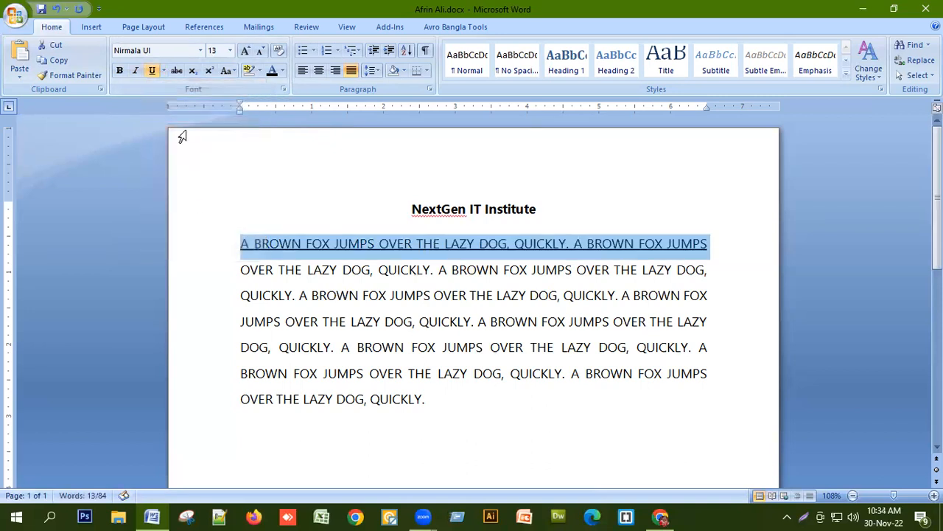
Give the first line's underline a dark red colour, then remove the underline from it.
{"action": "left_click", "coordinate": [163, 70]}
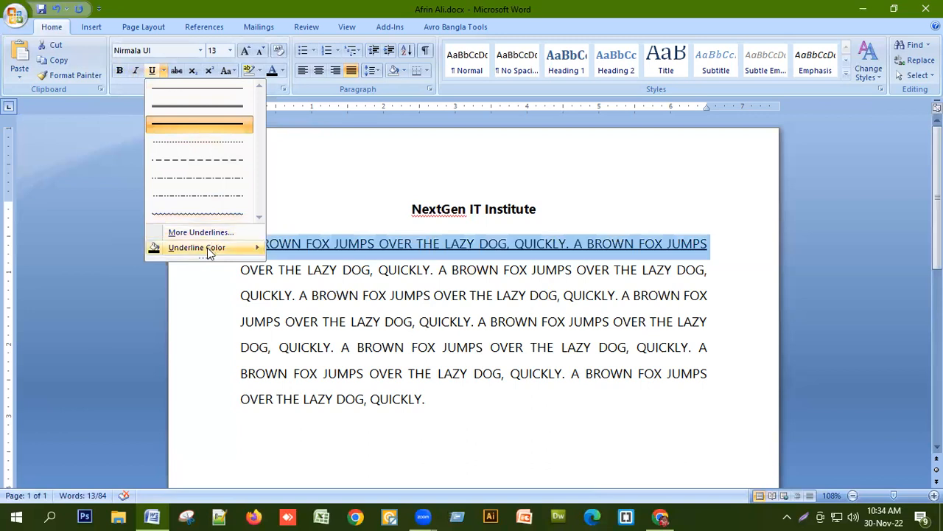
{"action": "mouse_move", "coordinate": [209, 248]}
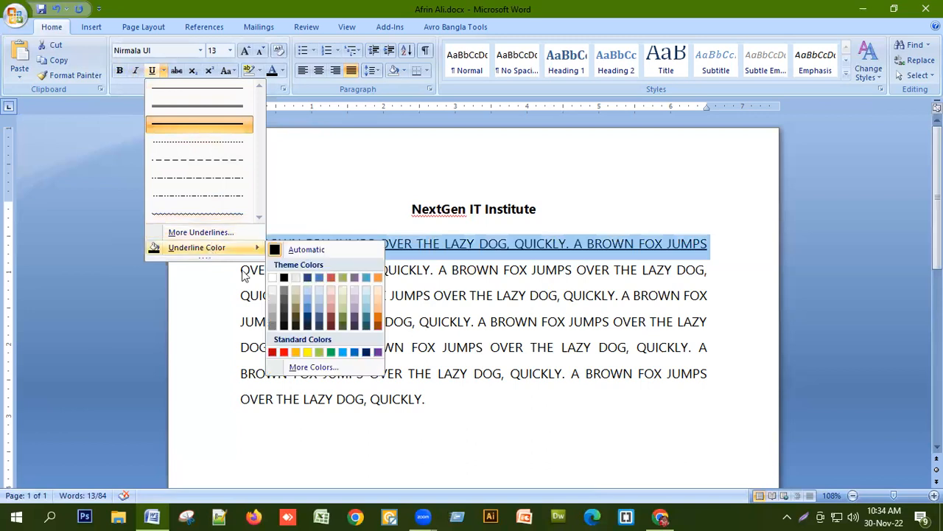
{"action": "left_click", "coordinate": [333, 316]}
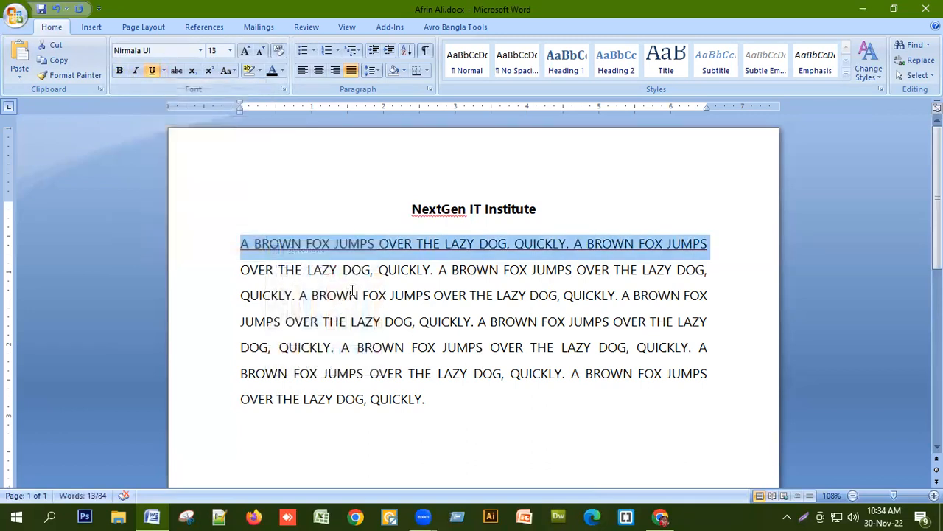
{"action": "left_click", "coordinate": [154, 71]}
{"action": "left_click", "coordinate": [160, 75]}
{"action": "left_click", "coordinate": [160, 75]}
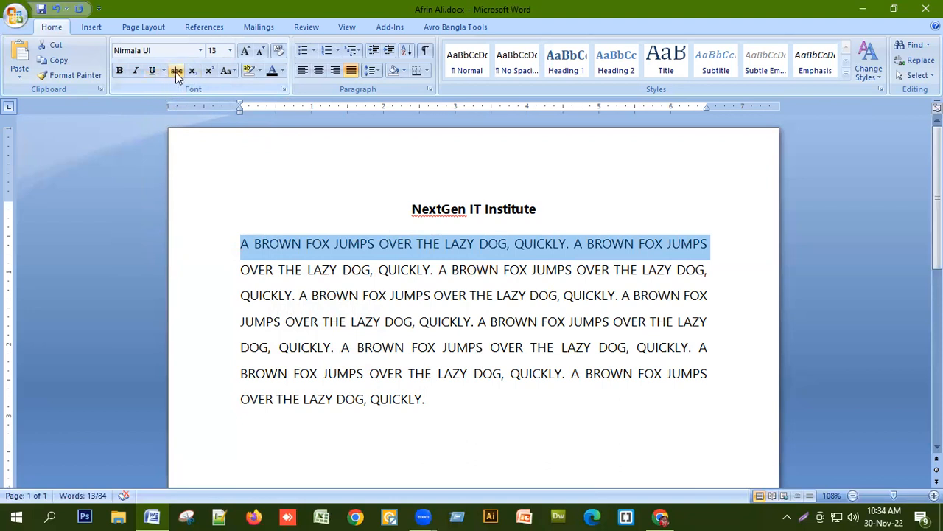
Below the paragraph, type 3000/1500 and Dhaka/Comilla on two separate lines.
{"action": "left_click", "coordinate": [475, 397]}
{"action": "key", "text": "Return"}
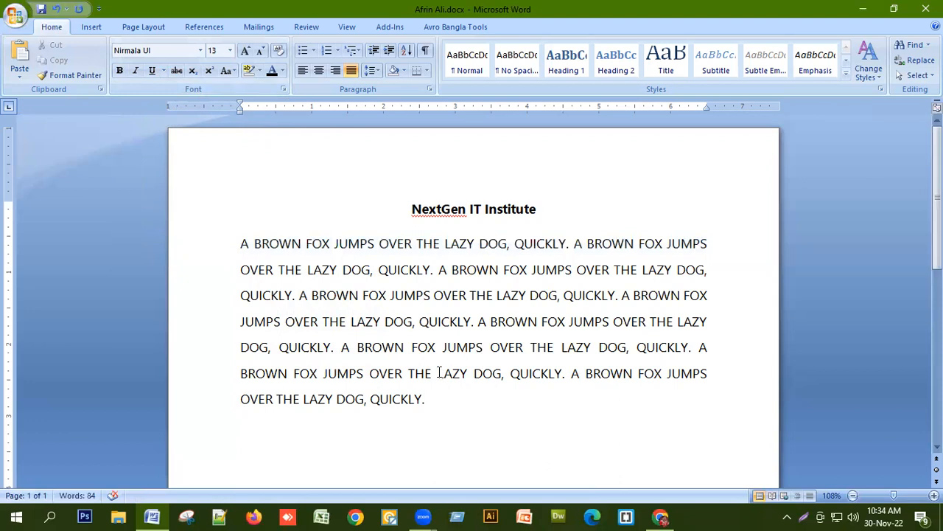
{"action": "type", "text": "3000/1500"}
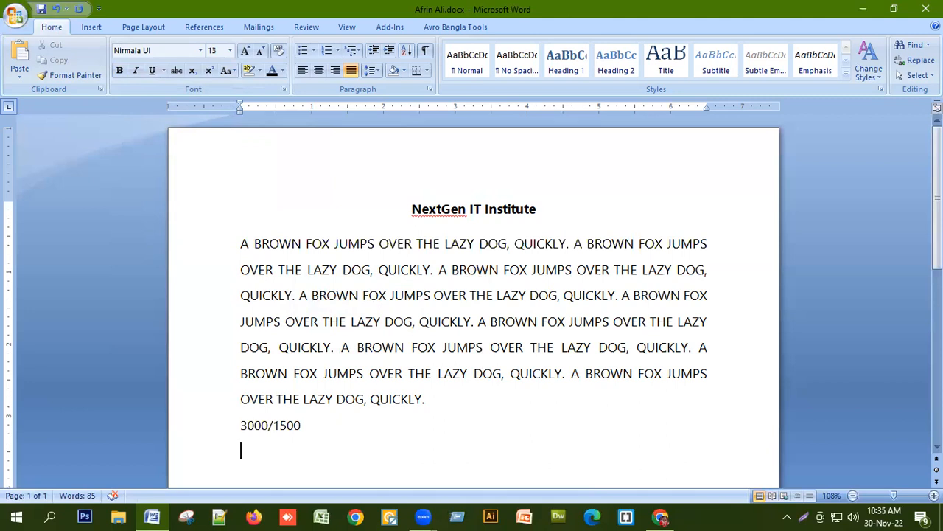
{"action": "type", "text": "Dhaka/Comilla"}
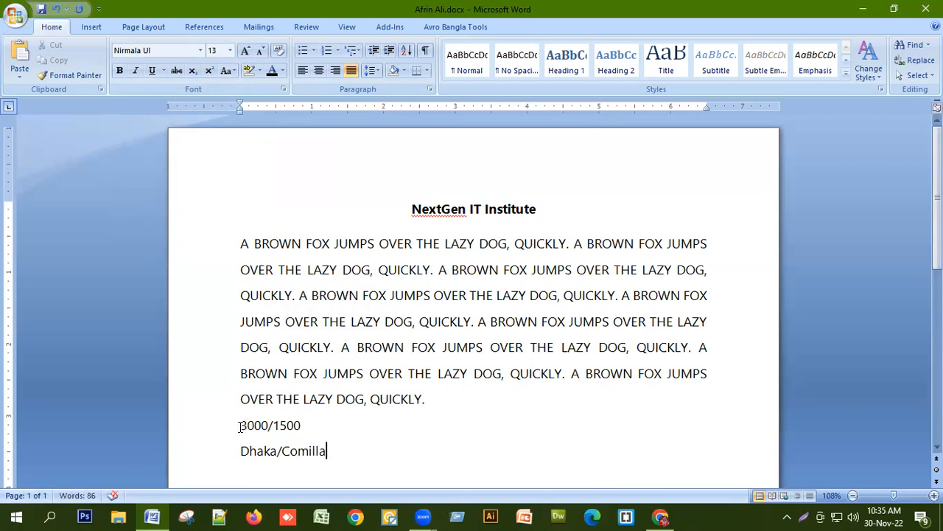
Insert an empty line above the 3000/1500 line.
{"action": "key", "text": "Up"}
{"action": "key", "text": "Home"}
{"action": "key", "text": "Return"}
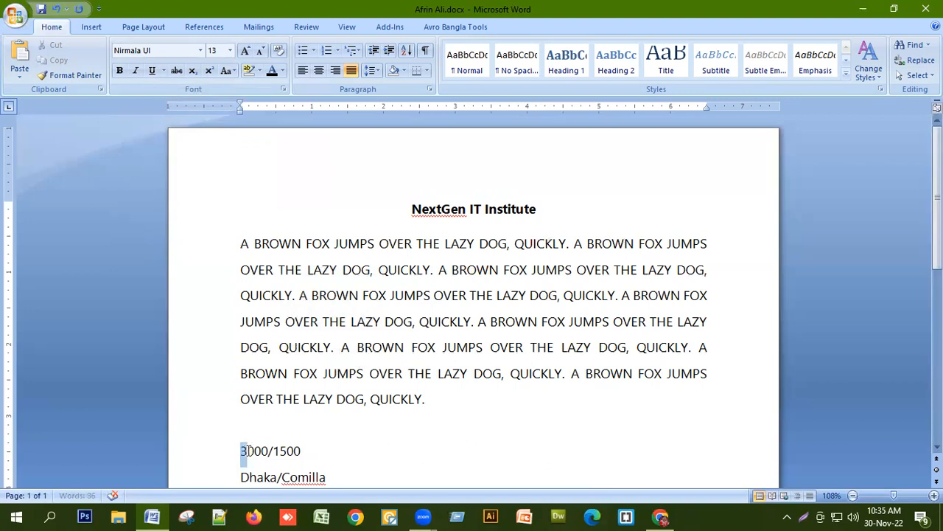
Apply strikethrough to 3000 and to Dhaka.
{"action": "left_click_drag", "start_coordinate": [241, 449], "coordinate": [265, 450]}
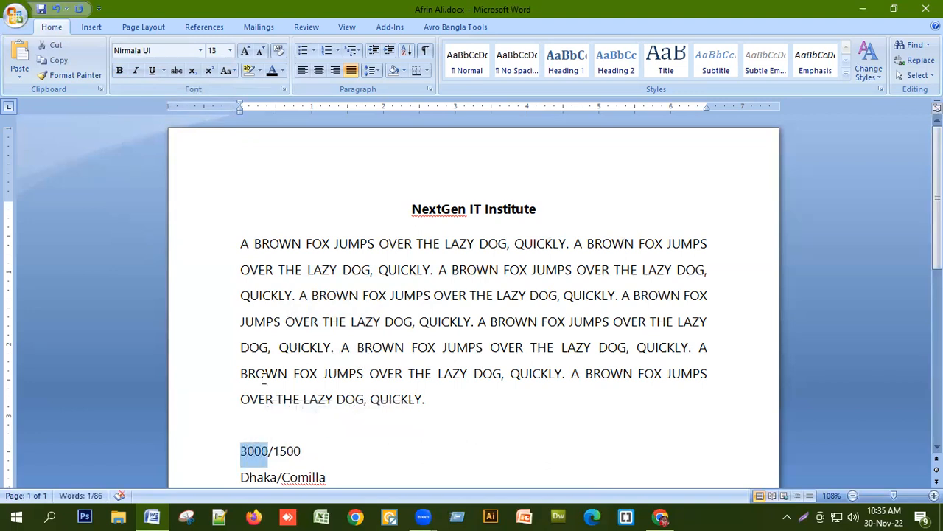
{"action": "left_click", "coordinate": [180, 75]}
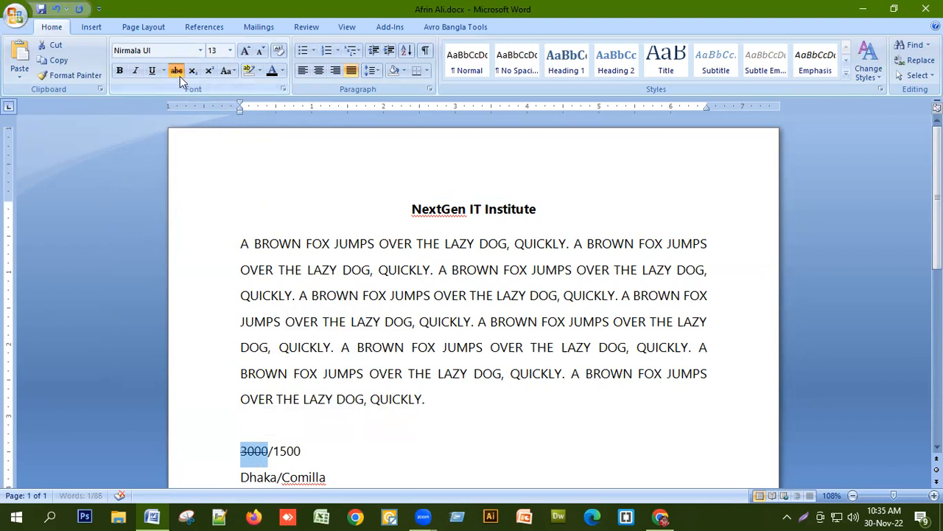
{"action": "scroll", "coordinate": [255, 442], "scroll_direction": "down", "scroll_amount": 3}
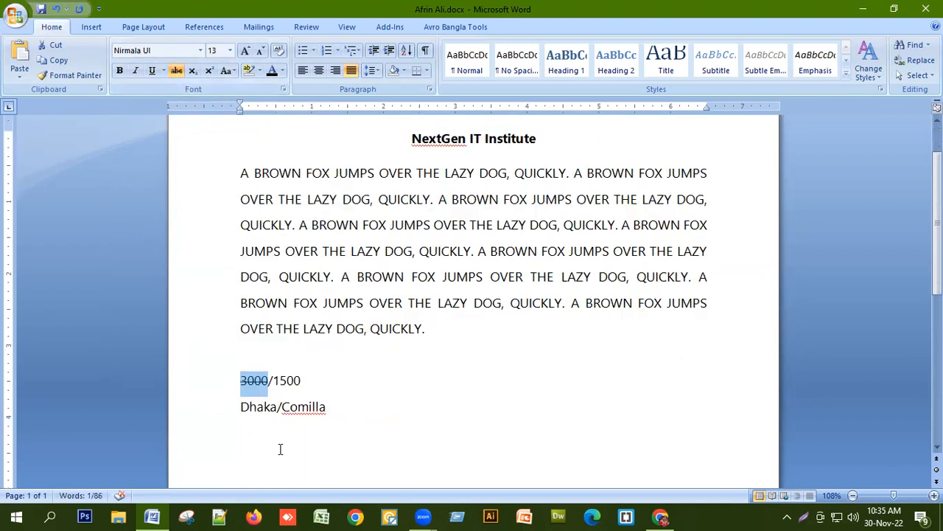
{"action": "left_click_drag", "start_coordinate": [240, 372], "coordinate": [275, 374]}
{"action": "left_click", "coordinate": [177, 71]}
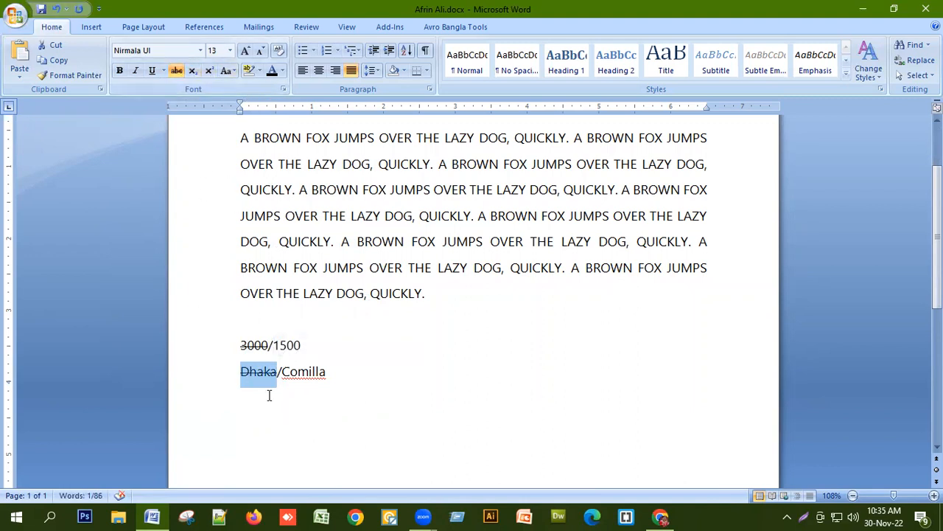
{"action": "left_click", "coordinate": [368, 381]}
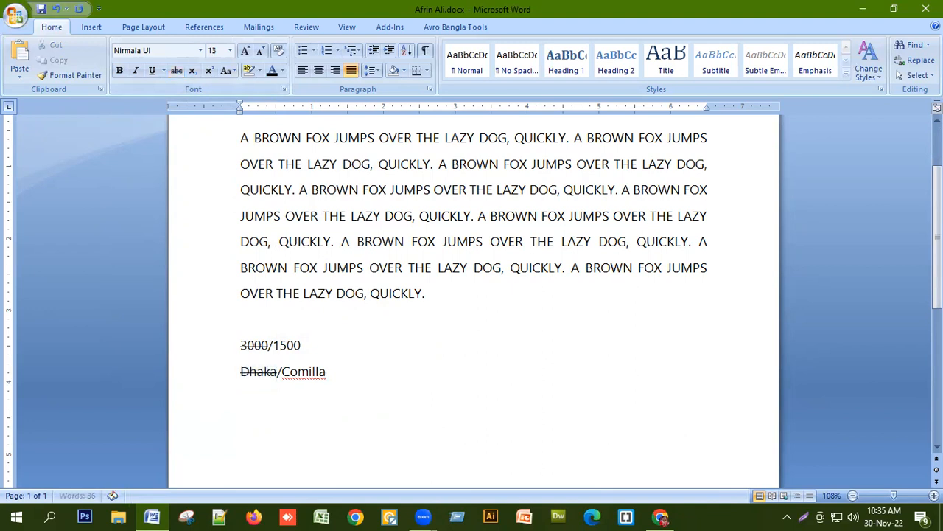
Type H2O on a new line below and make its 2 subscript.
{"action": "scroll", "coordinate": [266, 385], "scroll_direction": "down", "scroll_amount": 1}
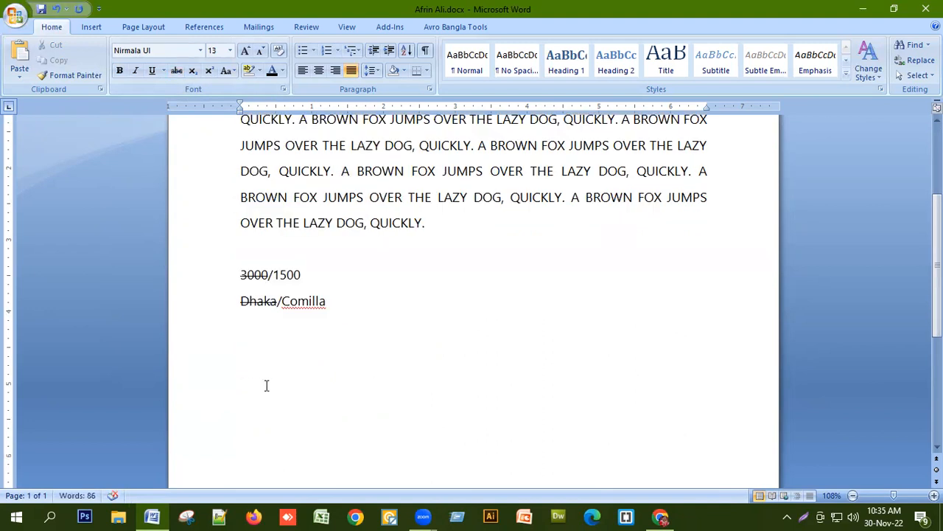
{"action": "left_click", "coordinate": [267, 385]}
{"action": "type", "text": "H2O"}
{"action": "key", "text": "shift+Left"}
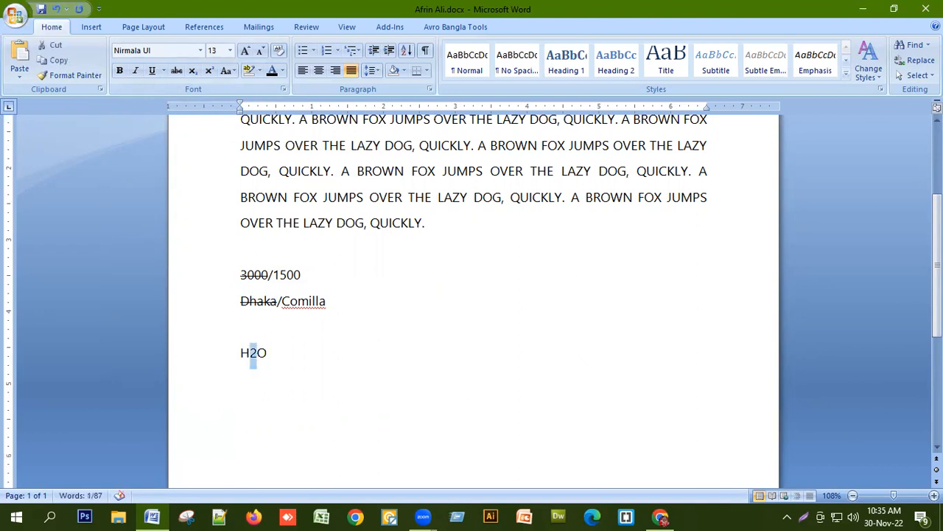
{"action": "left_click", "coordinate": [192, 71]}
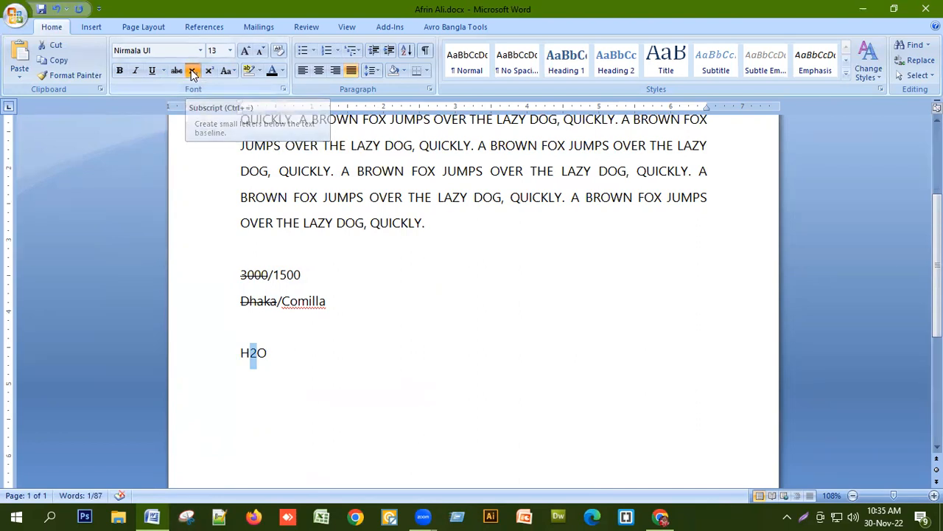
{"action": "left_click", "coordinate": [264, 375]}
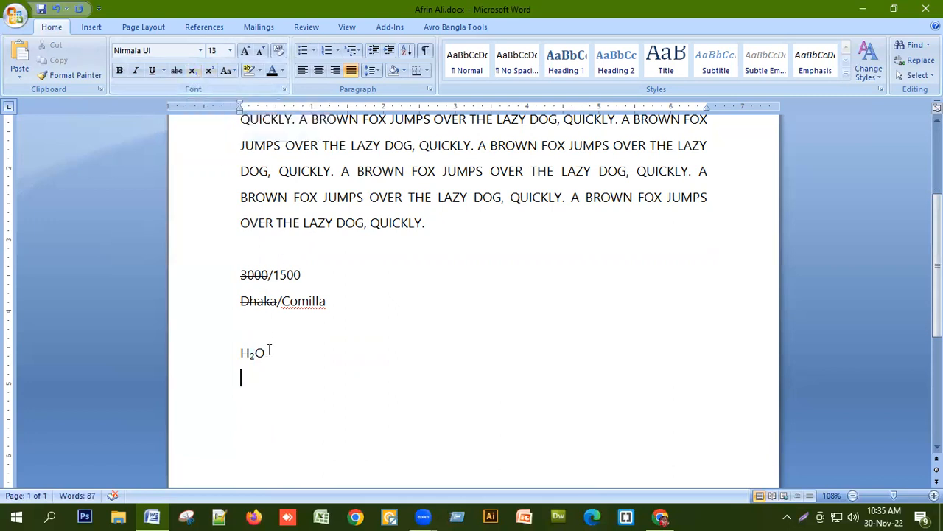
Remove the subscript from the 2 in H2O and apply it again.
{"action": "left_click_drag", "start_coordinate": [247, 353], "coordinate": [255, 354]}
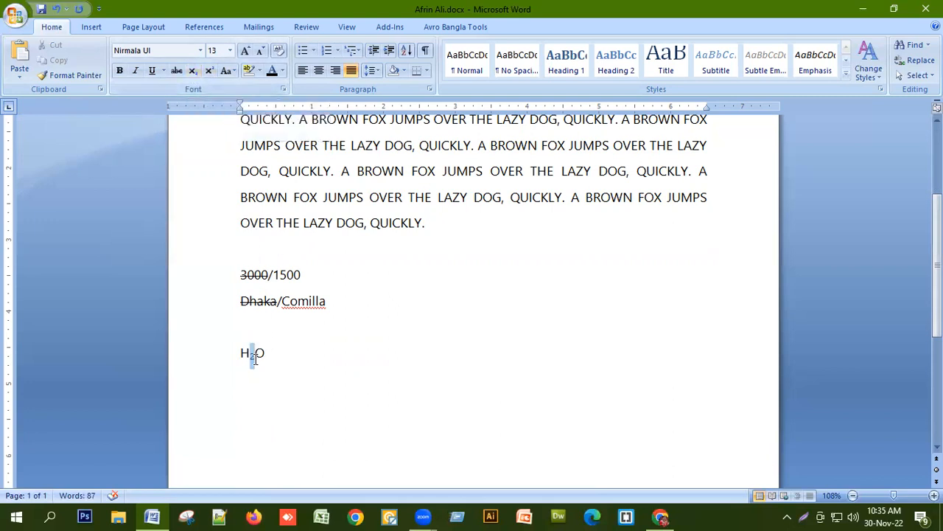
{"action": "left_click", "coordinate": [193, 72]}
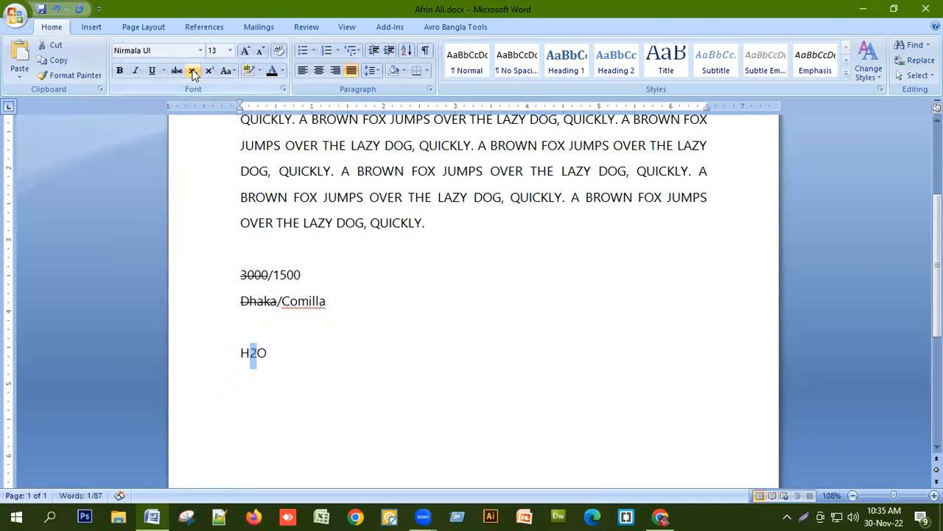
{"action": "left_click", "coordinate": [193, 71]}
On a new line below H2O, type (a+b)2 = a2+2ab+b2.
{"action": "left_click", "coordinate": [284, 354]}
{"action": "key", "text": "Return"}
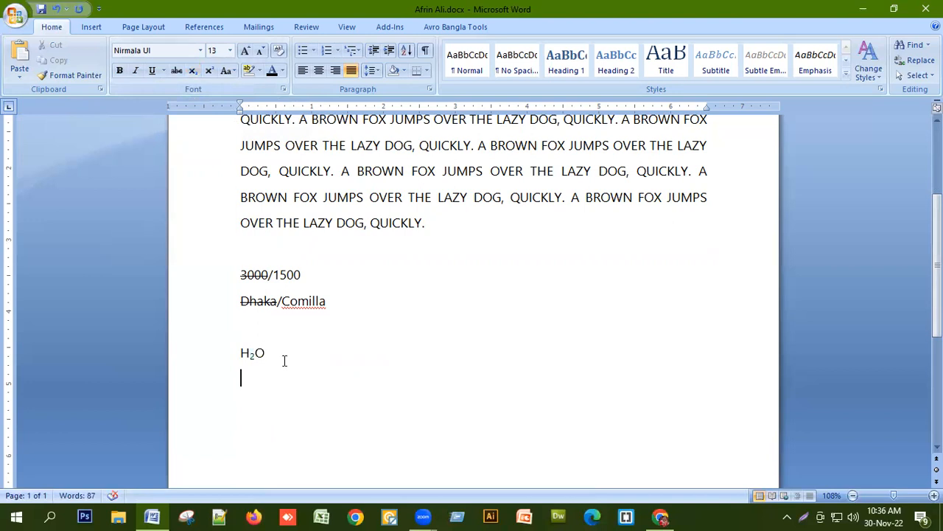
{"action": "type", "text": "(a+b)2 = a2+2"}
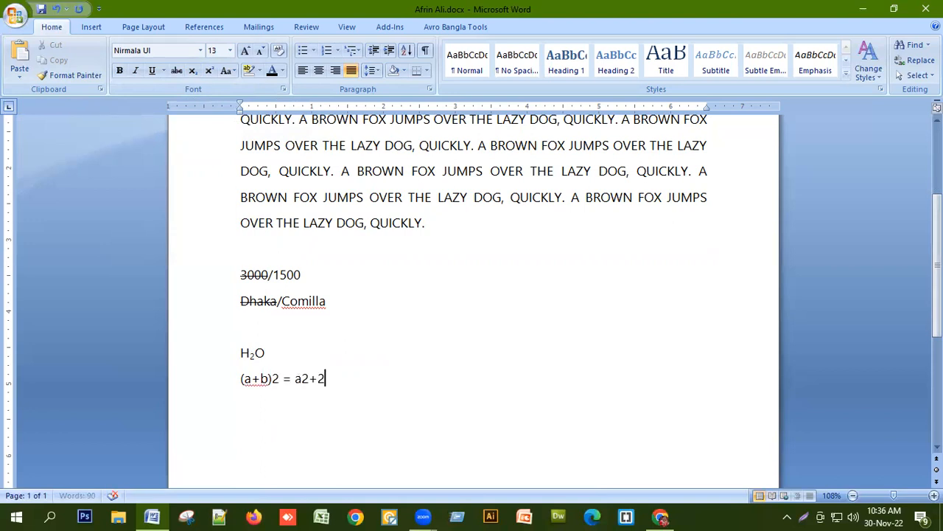
{"action": "type", "text": "ab+b2"}
Make the exponent 2s after (a+b), a and b superscript.
{"action": "left_click_drag", "start_coordinate": [270, 381], "coordinate": [280, 380]}
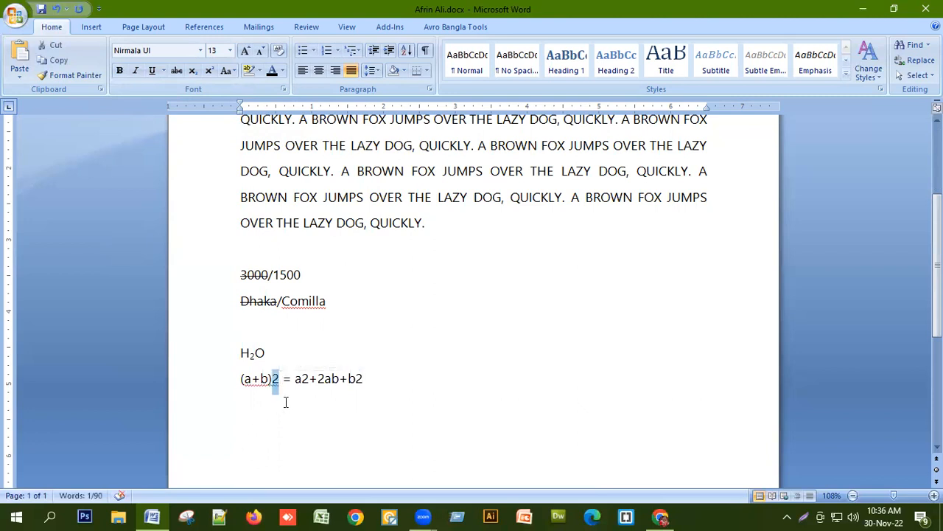
{"action": "left_click", "coordinate": [209, 69]}
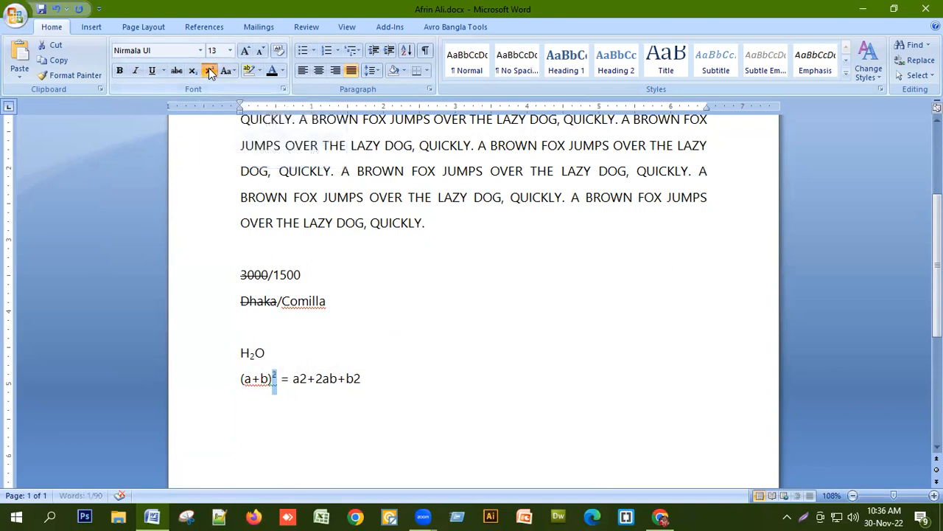
{"action": "left_click", "coordinate": [299, 404]}
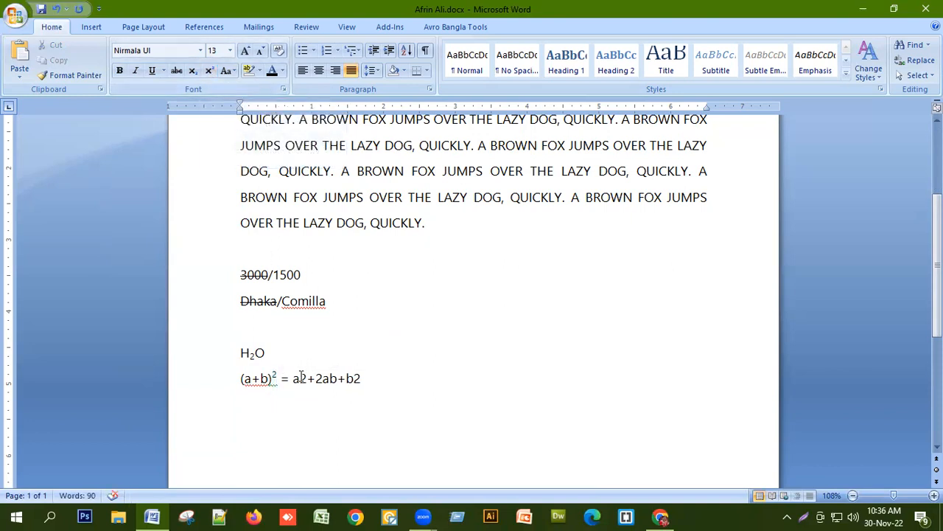
{"action": "left_click_drag", "start_coordinate": [301, 378], "coordinate": [307, 379]}
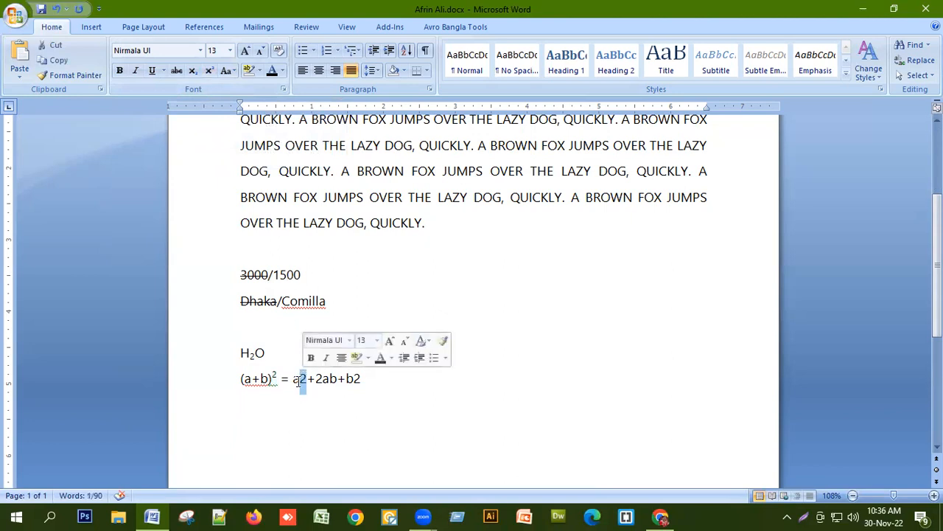
{"action": "left_click", "coordinate": [209, 70]}
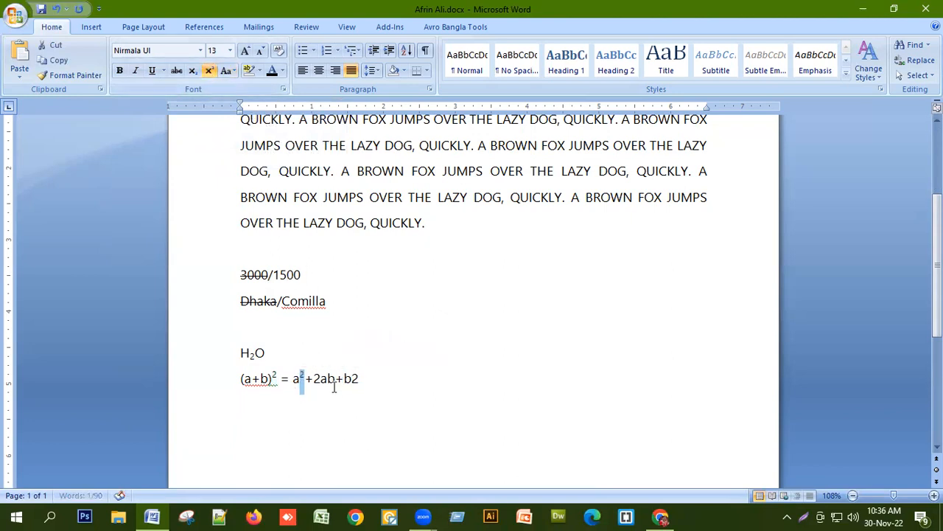
{"action": "left_click_drag", "start_coordinate": [352, 378], "coordinate": [359, 380]}
{"action": "left_click", "coordinate": [209, 70]}
{"action": "left_click", "coordinate": [414, 382]}
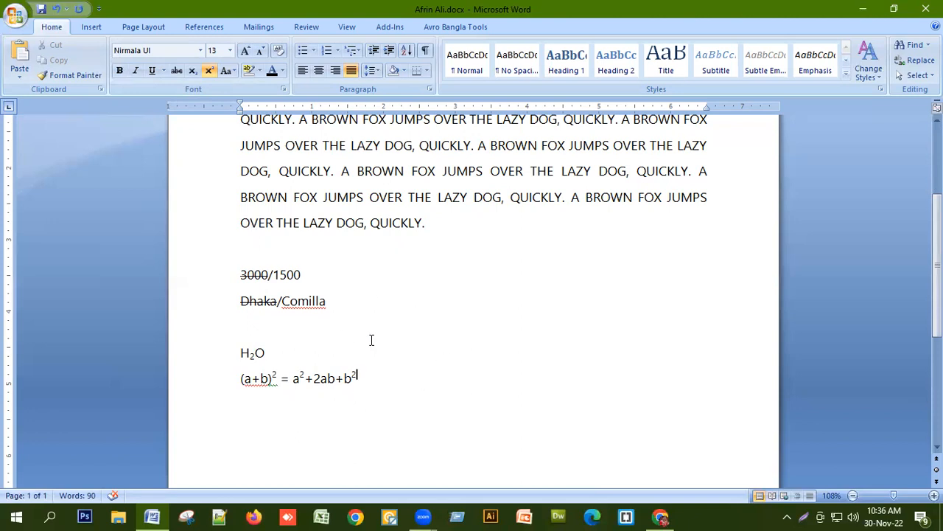
Select the whole document and change its case to Sentence case.
{"action": "scroll", "coordinate": [385, 321], "scroll_direction": "up", "scroll_amount": 5}
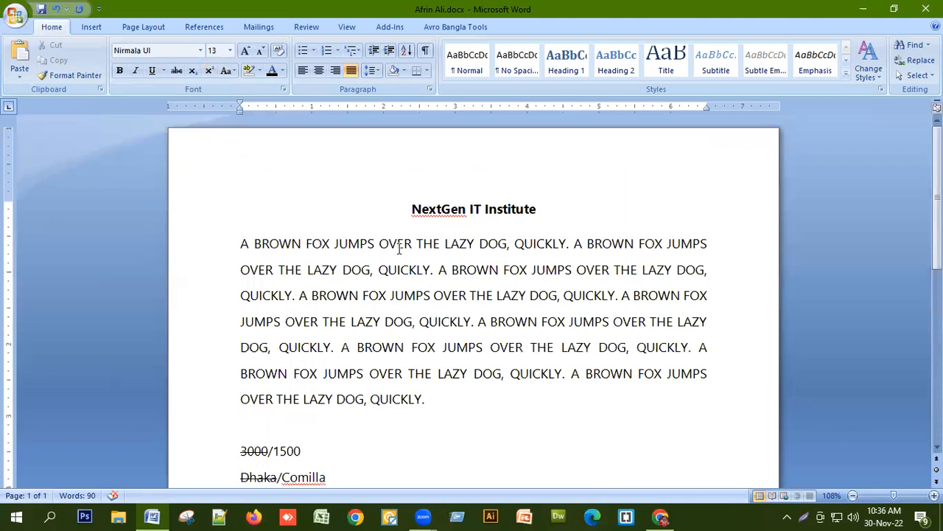
{"action": "key", "text": "ctrl+a"}
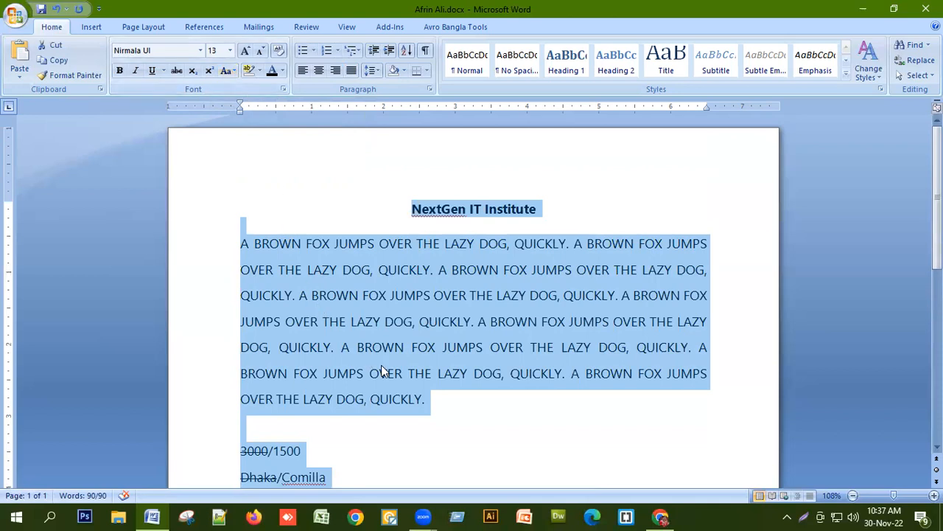
{"action": "left_click", "coordinate": [234, 71]}
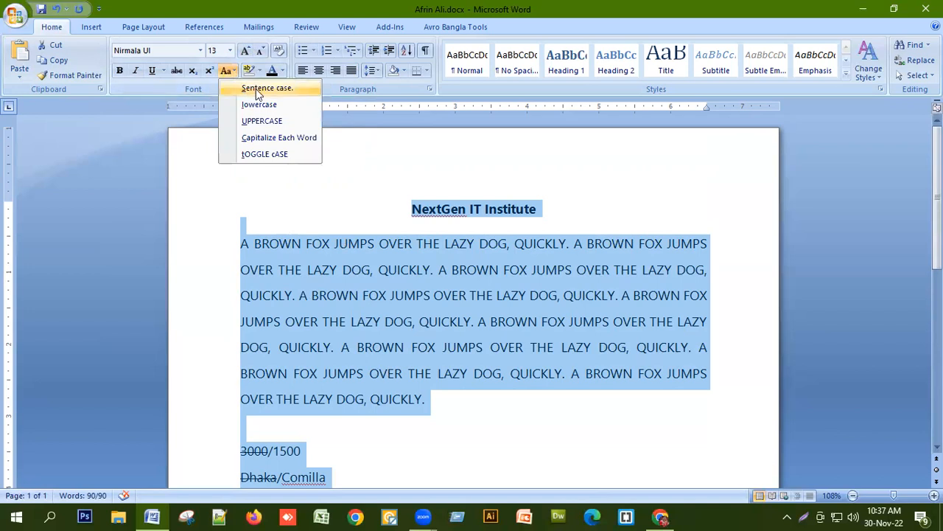
{"action": "left_click", "coordinate": [251, 89]}
{"action": "left_click", "coordinate": [233, 69]}
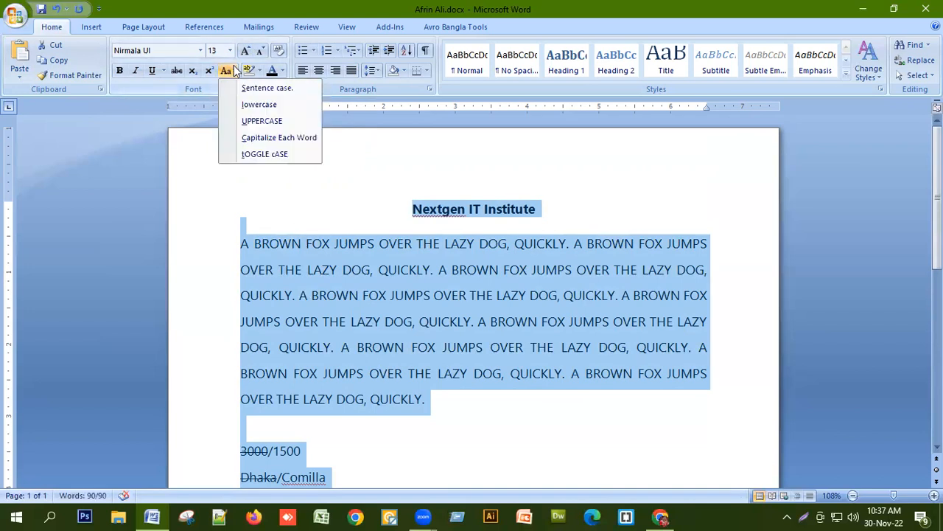
{"action": "left_click", "coordinate": [241, 89]}
{"action": "left_click", "coordinate": [241, 90]}
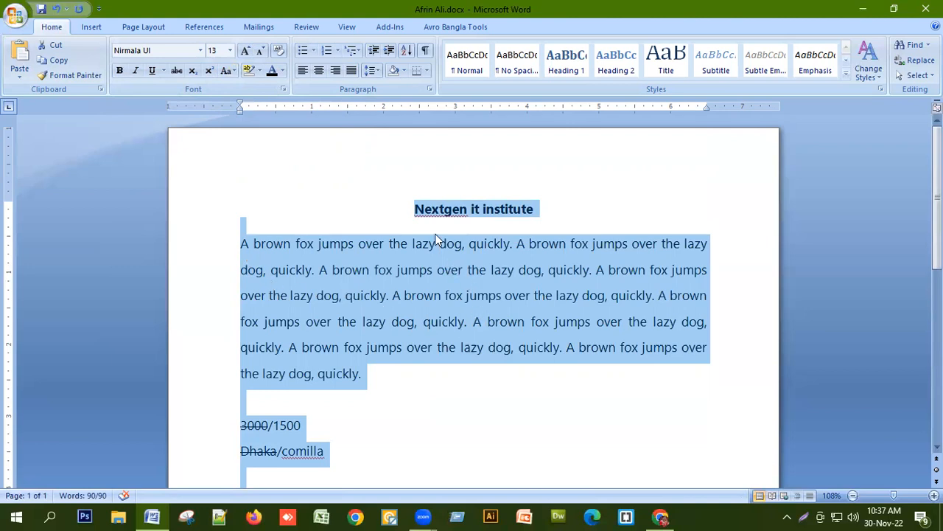
Change the whole document's case to Capitalize Each Word.
{"action": "left_click", "coordinate": [233, 70]}
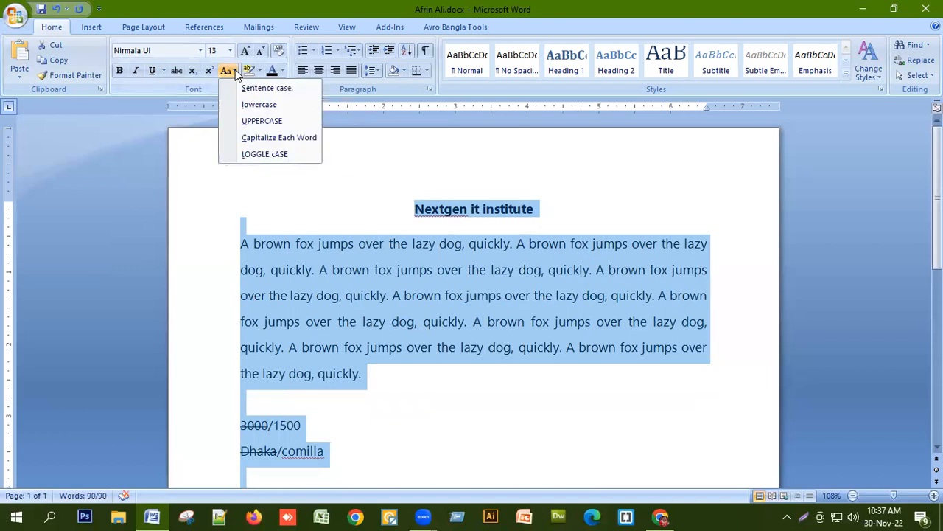
{"action": "left_click", "coordinate": [271, 137]}
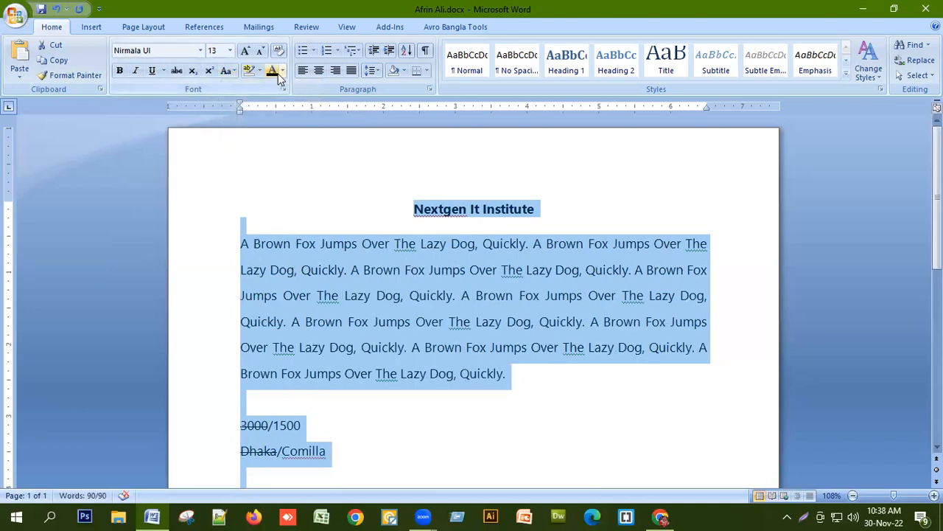
Change the whole document's case to UPPERCASE.
{"action": "left_click", "coordinate": [232, 69]}
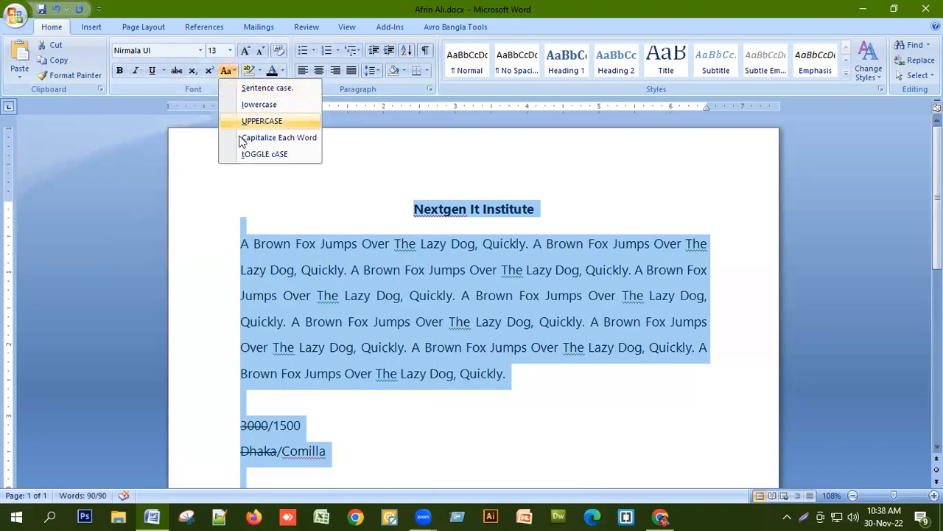
{"action": "left_click", "coordinate": [280, 124]}
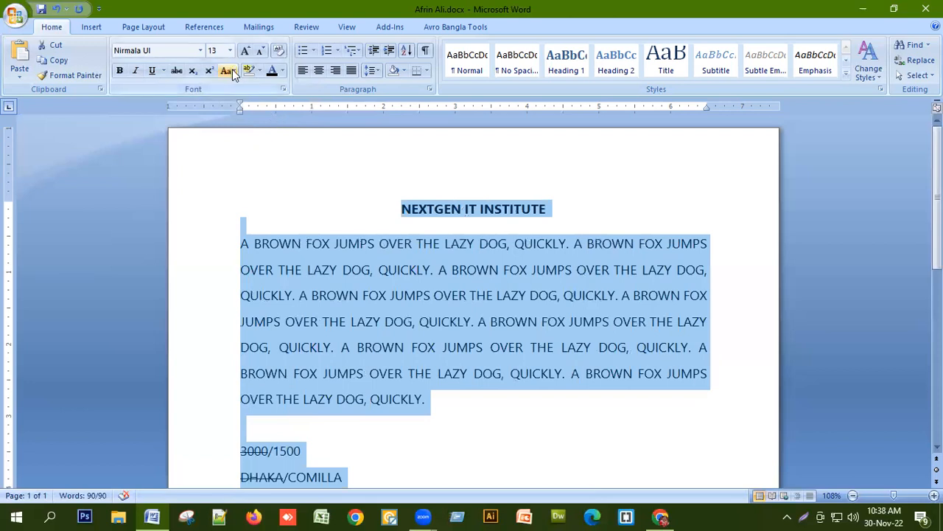
{"action": "left_click", "coordinate": [395, 346]}
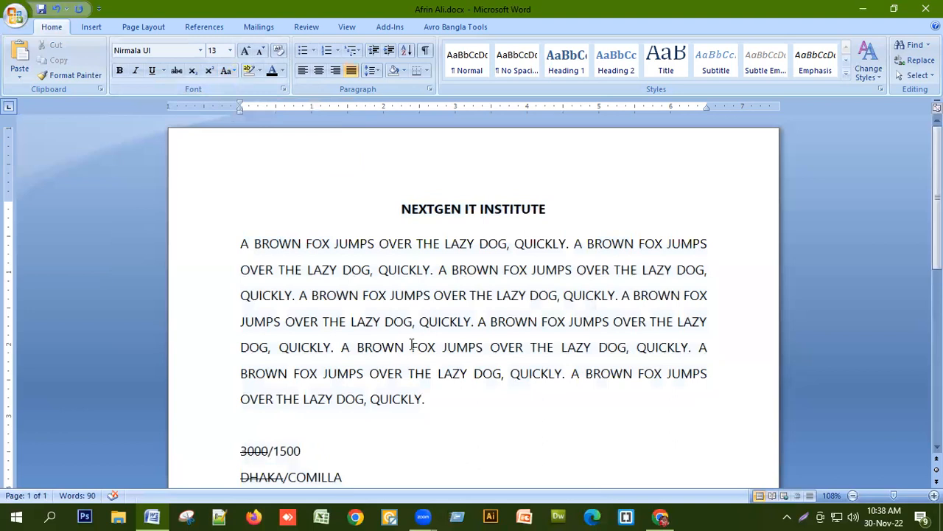
Highlight the first line of the body paragraph in turquoise.
{"action": "left_click", "coordinate": [220, 251]}
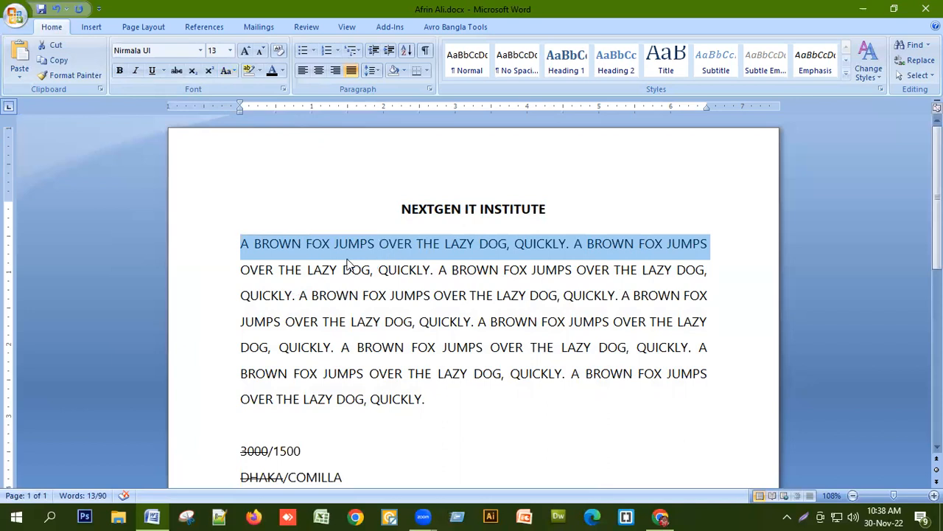
{"action": "left_click", "coordinate": [259, 71]}
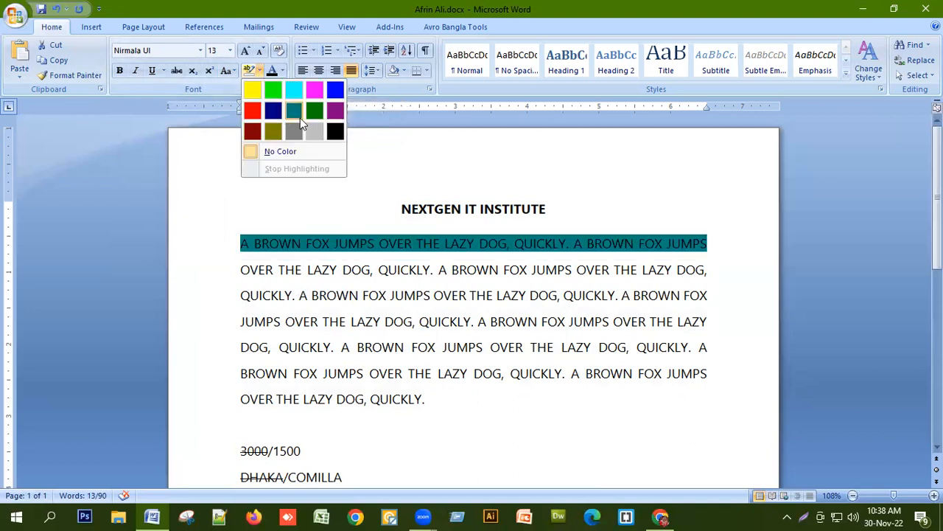
{"action": "left_click", "coordinate": [292, 92]}
{"action": "left_click", "coordinate": [356, 322]}
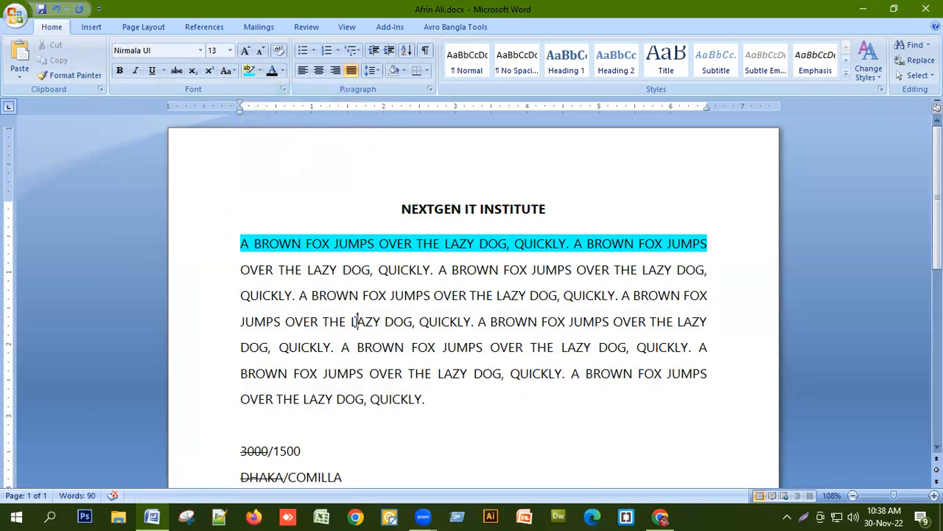
Highlight the fifth line of the body paragraph in pink.
{"action": "left_click", "coordinate": [212, 357]}
{"action": "left_click", "coordinate": [260, 71]}
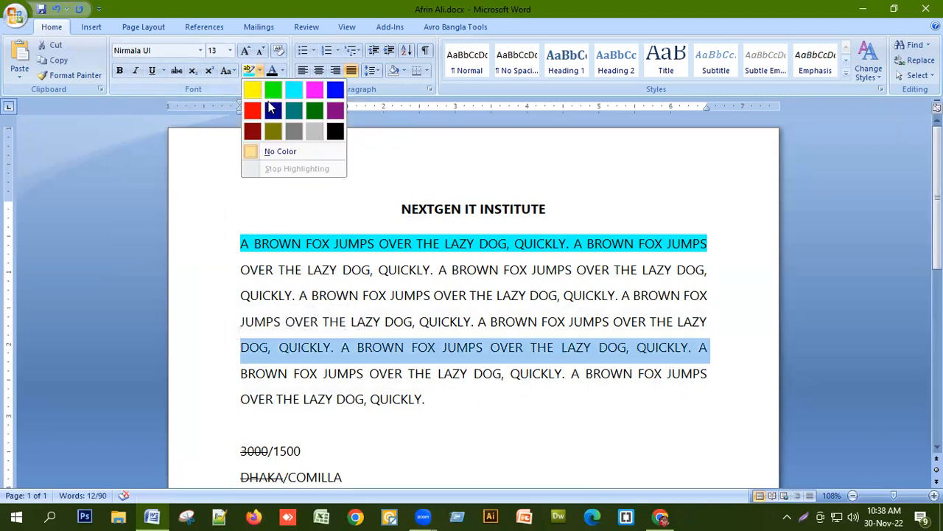
{"action": "left_click", "coordinate": [314, 89]}
{"action": "left_click", "coordinate": [438, 319]}
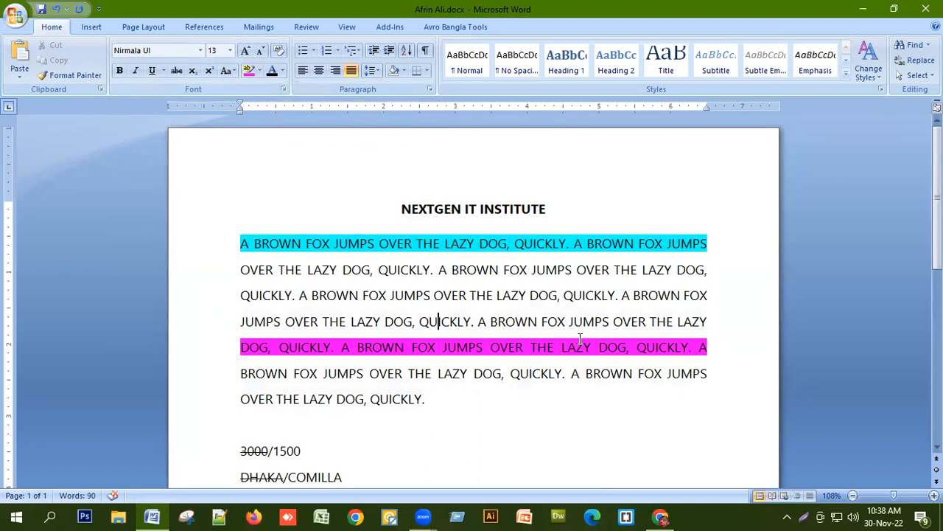
Remove all highlighting from the body paragraph by choosing No Color.
{"action": "left_click_drag", "start_coordinate": [213, 229], "coordinate": [249, 370]}
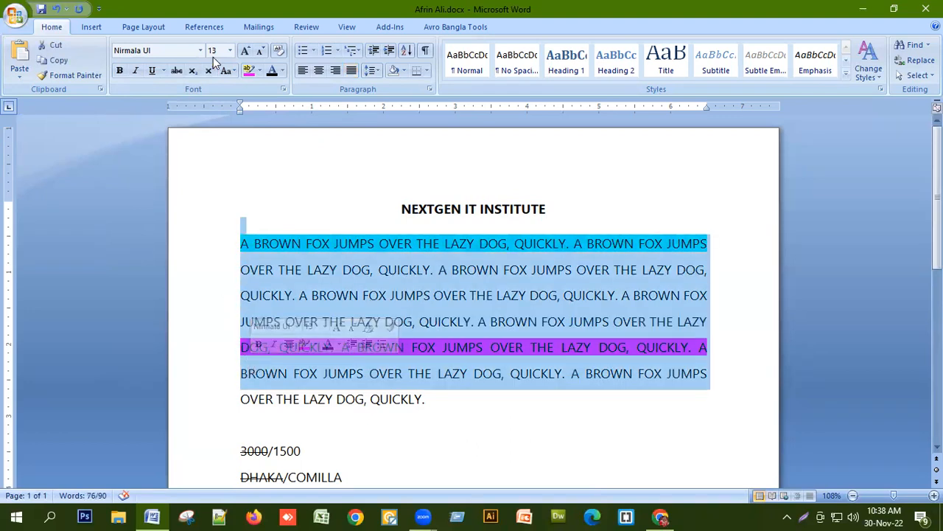
{"action": "left_click", "coordinate": [260, 72]}
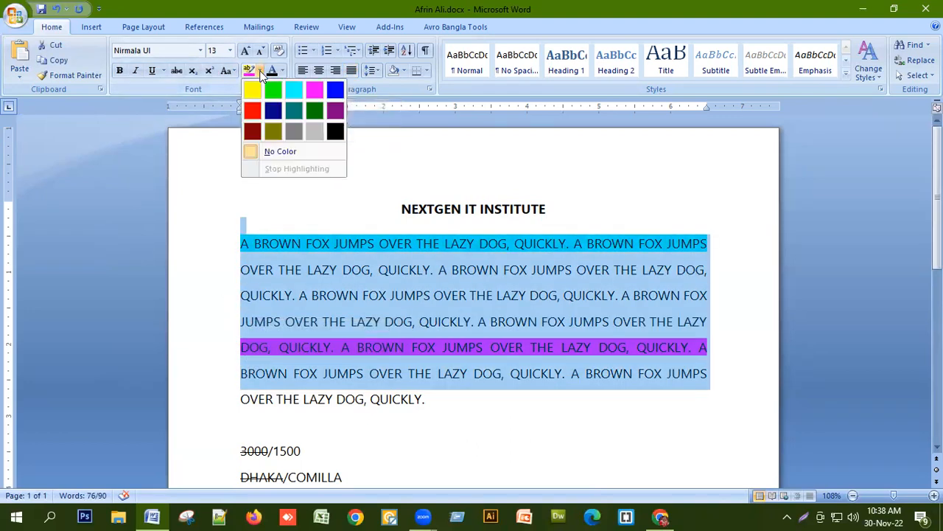
{"action": "left_click", "coordinate": [277, 156]}
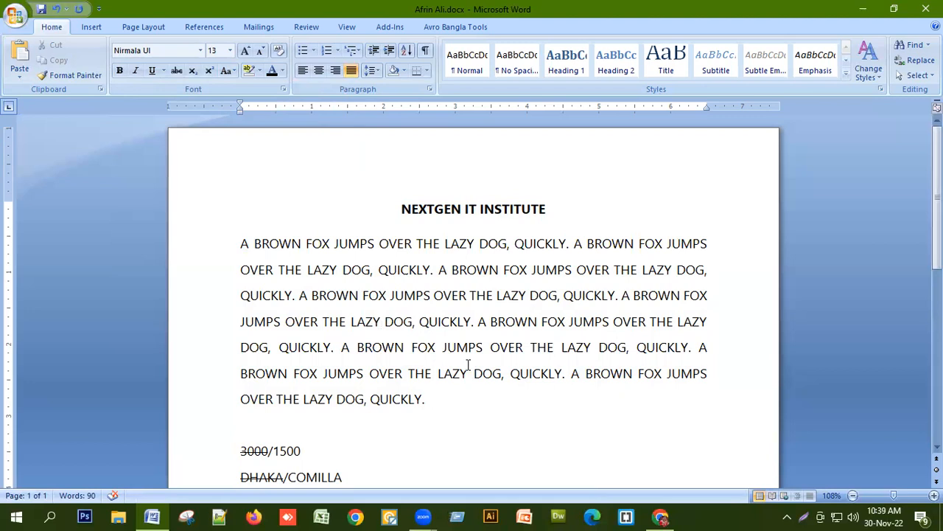
Colour the first two lines of the body paragraph orange.
{"action": "left_click", "coordinate": [216, 251]}
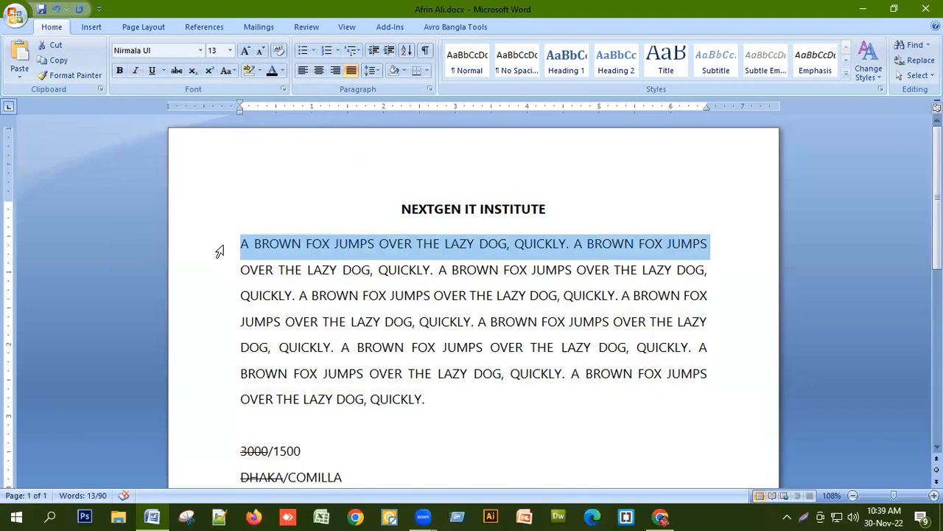
{"action": "left_click", "coordinate": [247, 280]}
{"action": "left_click_drag", "start_coordinate": [211, 249], "coordinate": [221, 272]}
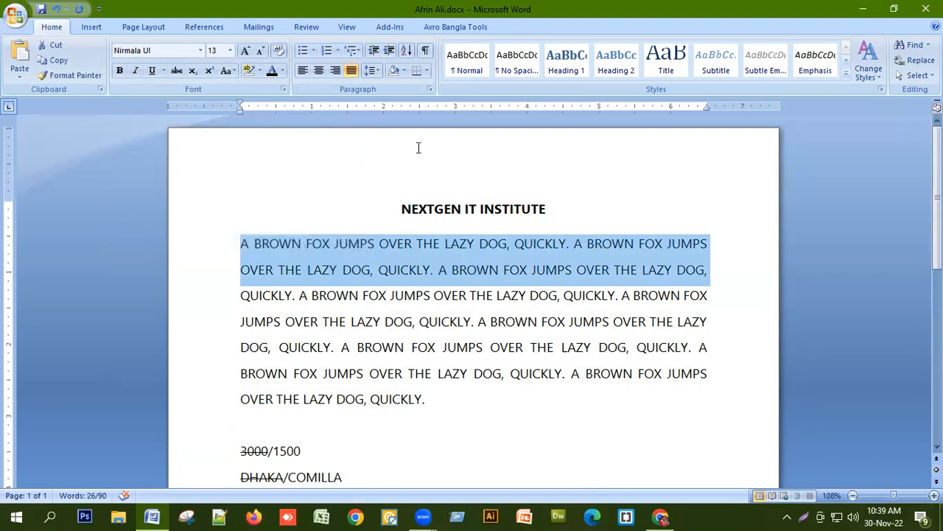
{"action": "left_click", "coordinate": [283, 70]}
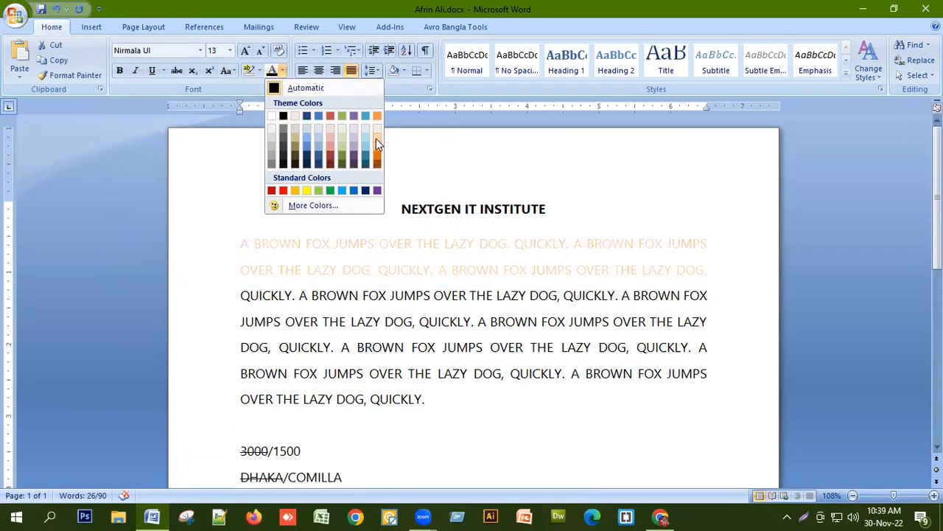
{"action": "left_click", "coordinate": [378, 157]}
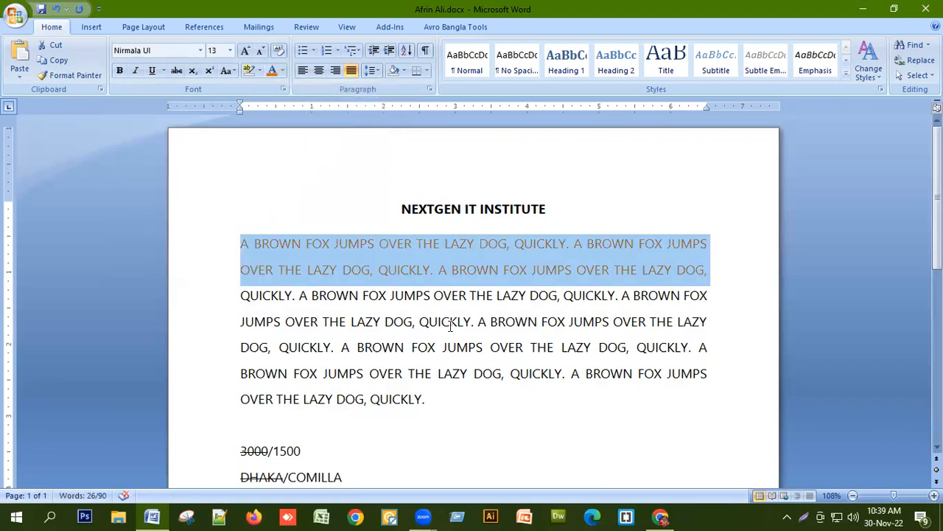
{"action": "left_click", "coordinate": [445, 321]}
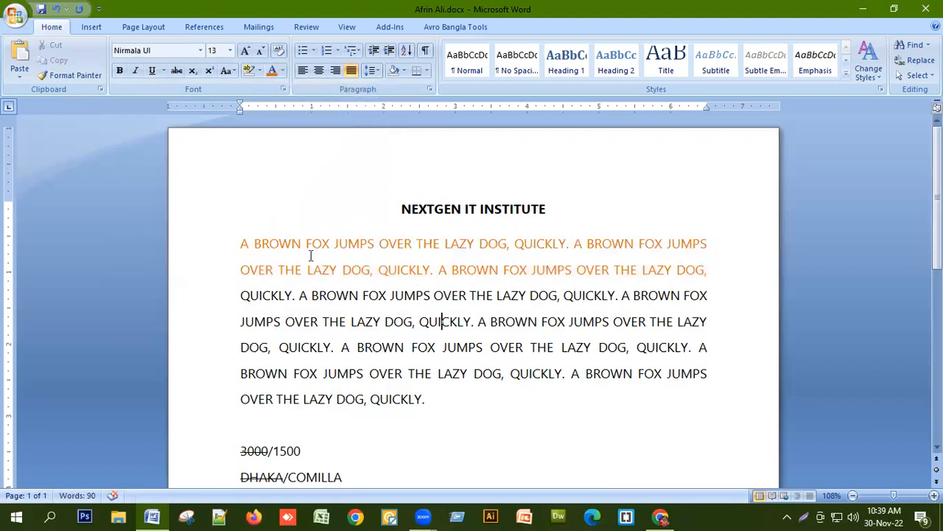
Colour the fifth and sixth lines of the body paragraph dark red.
{"action": "left_click", "coordinate": [222, 350]}
{"action": "left_click_drag", "start_coordinate": [229, 372], "coordinate": [229, 375]}
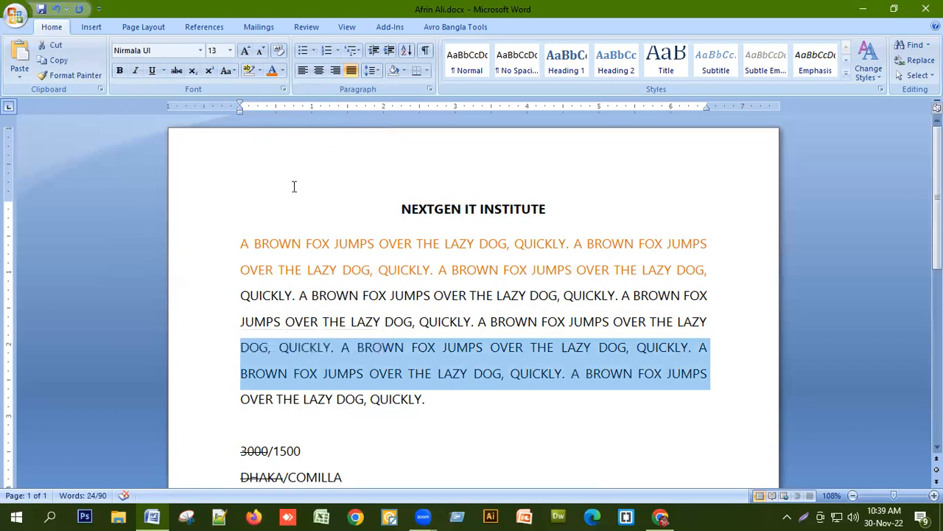
{"action": "left_click", "coordinate": [280, 72]}
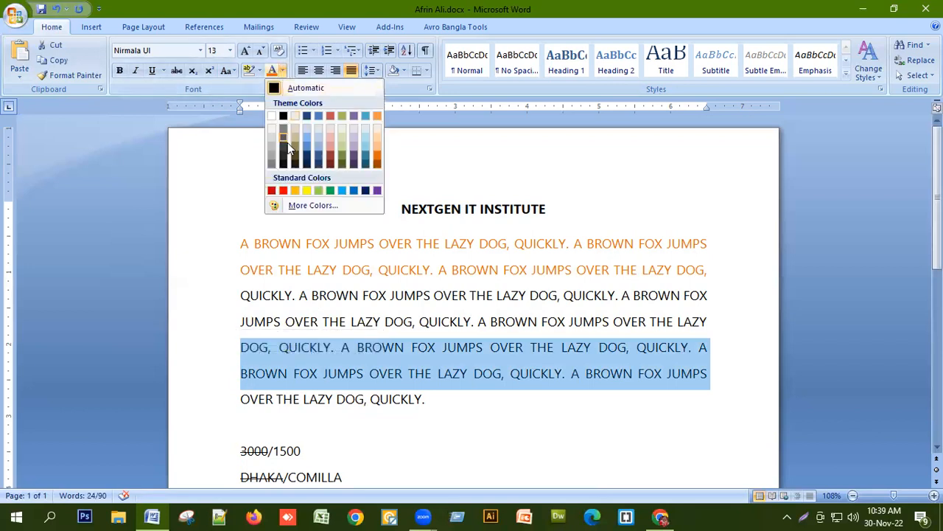
{"action": "left_click", "coordinate": [272, 192]}
{"action": "left_click", "coordinate": [490, 321]}
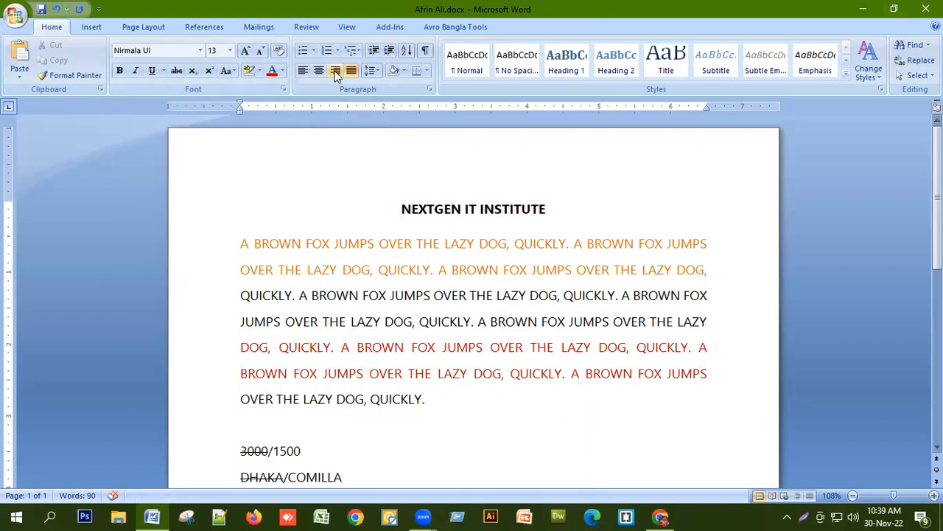
Reset the body paragraph's font colour to Automatic.
{"action": "left_click_drag", "start_coordinate": [427, 399], "coordinate": [171, 227]}
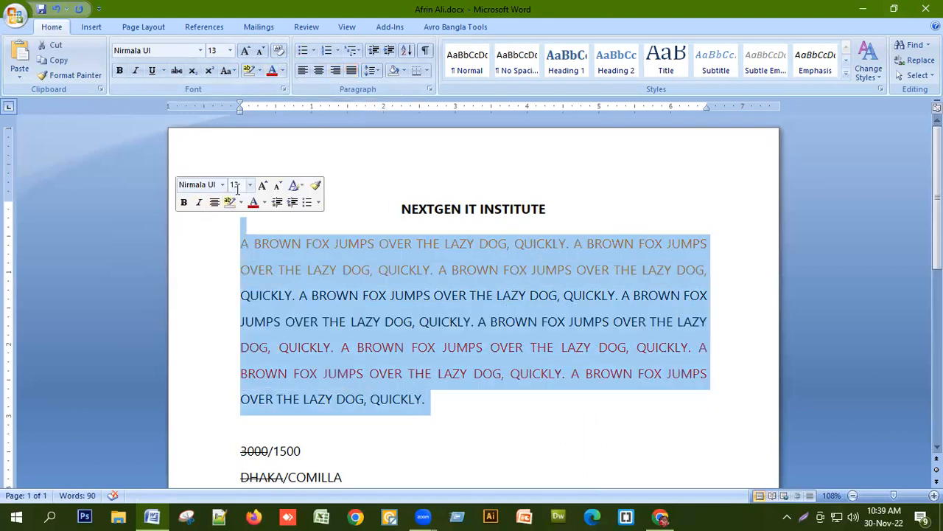
{"action": "left_click", "coordinate": [281, 70]}
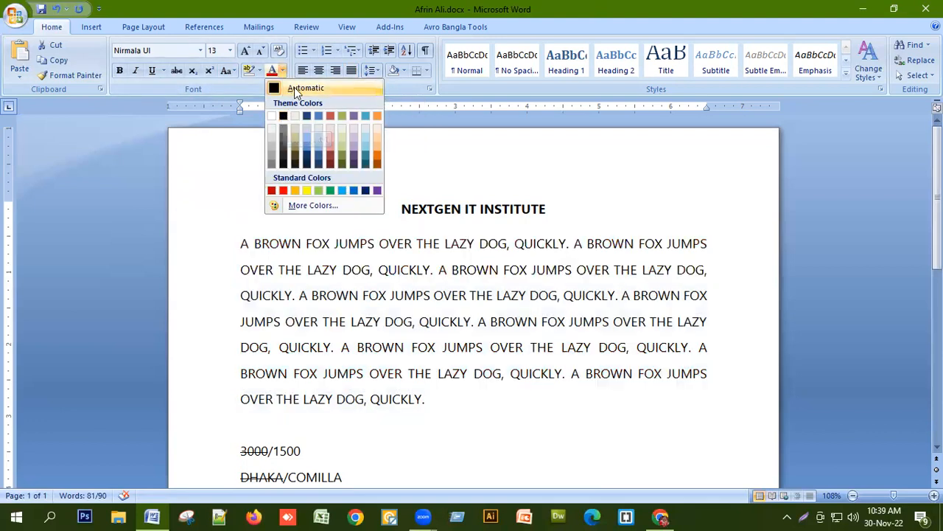
{"action": "left_click", "coordinate": [295, 87]}
{"action": "left_click", "coordinate": [403, 372]}
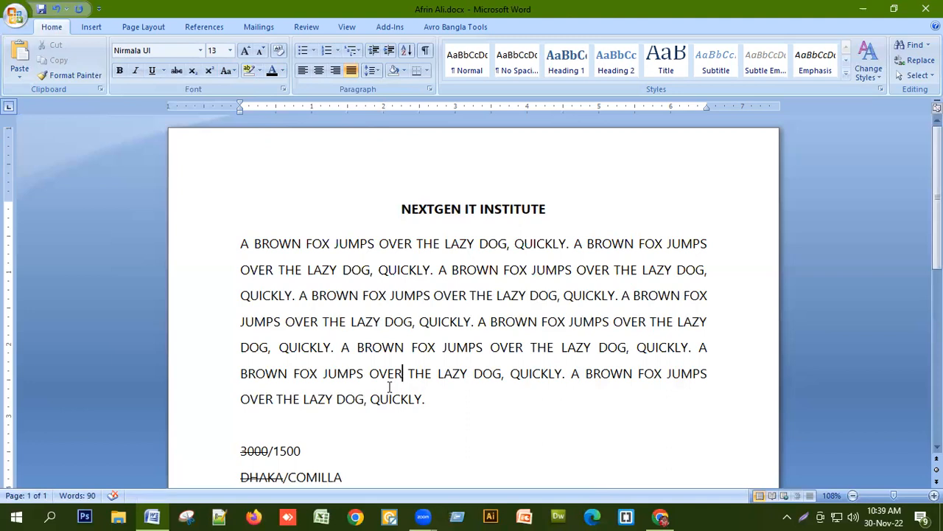
Left-align the whole document.
{"action": "key", "text": "ctrl+a"}
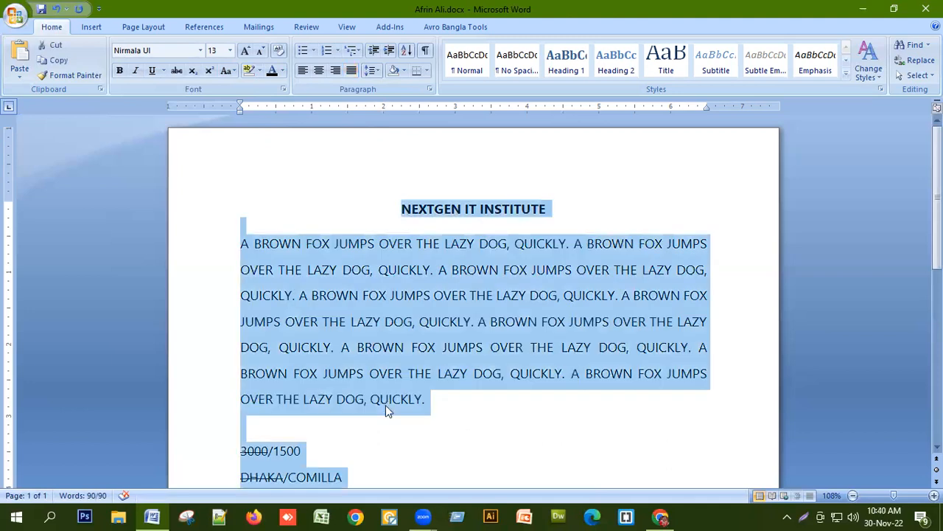
{"action": "key", "text": "ctrl+l"}
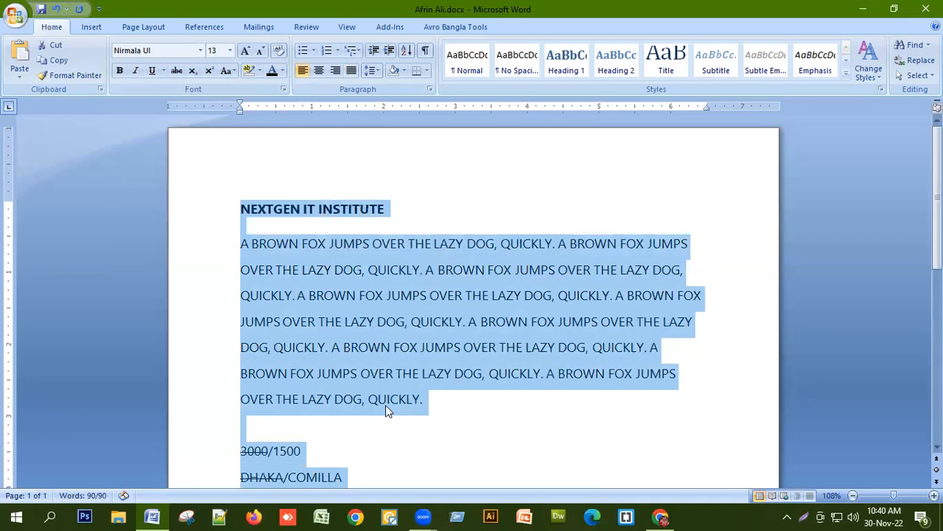
{"action": "left_click", "coordinate": [437, 345]}
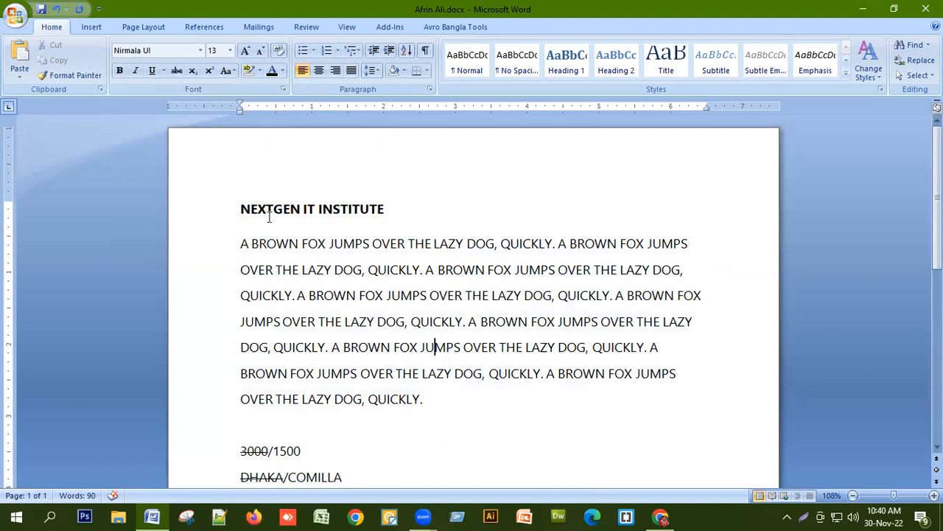
Center the title NEXTGEN IT INSTITUTE.
{"action": "left_click", "coordinate": [216, 214]}
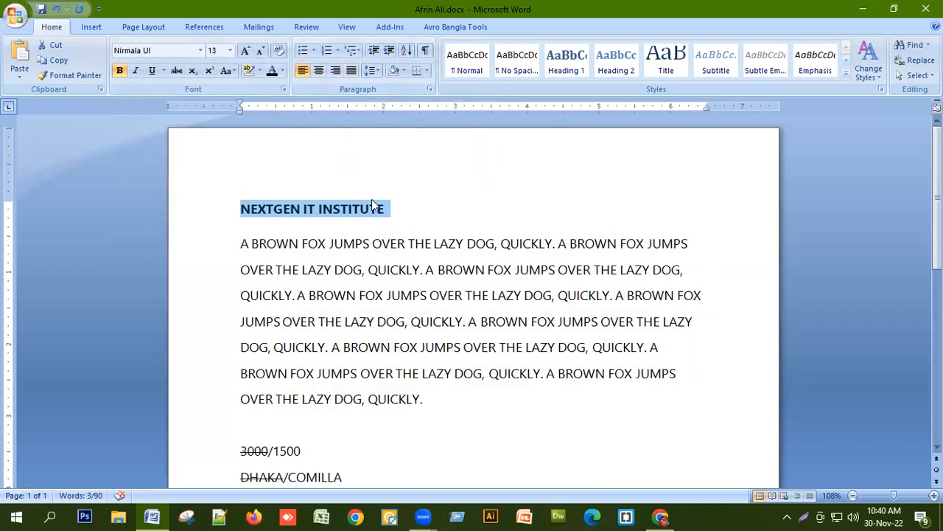
{"action": "left_click", "coordinate": [319, 70]}
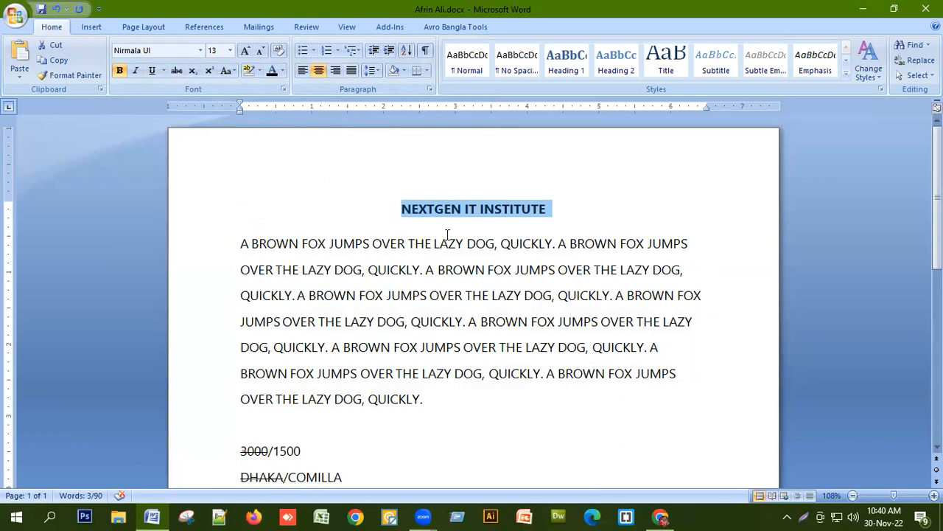
Right-align the body paragraph and switch it to justified alignment.
{"action": "left_click_drag", "start_coordinate": [238, 242], "coordinate": [440, 420]}
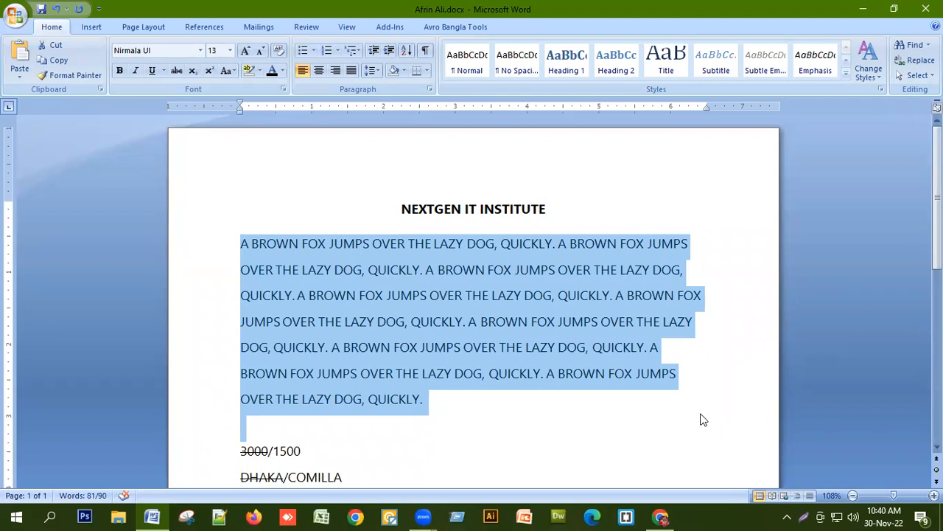
{"action": "left_click", "coordinate": [335, 70]}
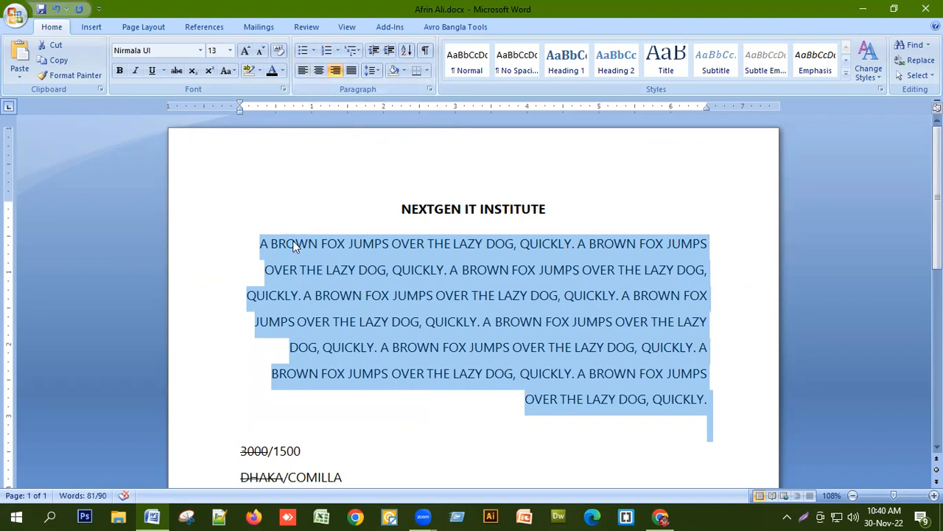
{"action": "left_click", "coordinate": [351, 70]}
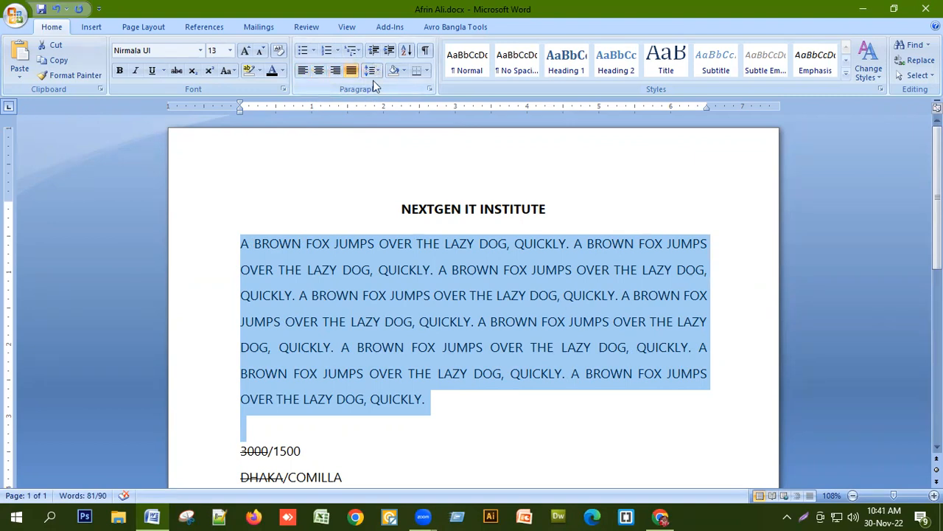
{"action": "left_click", "coordinate": [411, 298]}
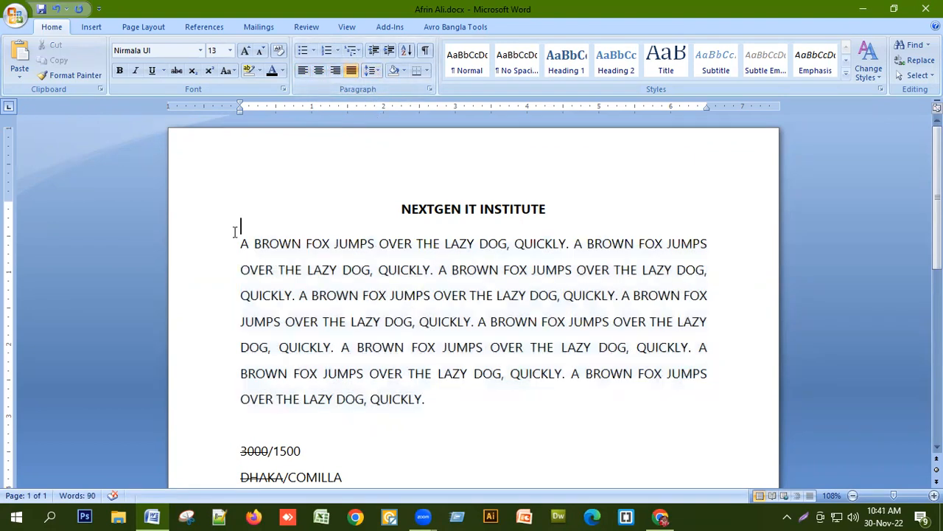
Set the body paragraph's line spacing to 1.0.
{"action": "left_click_drag", "start_coordinate": [237, 239], "coordinate": [457, 402]}
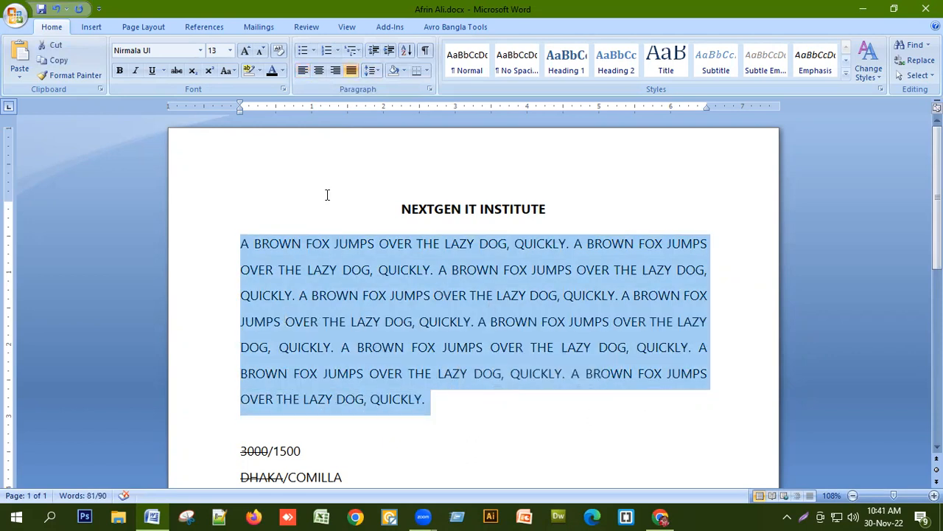
{"action": "left_click", "coordinate": [378, 69]}
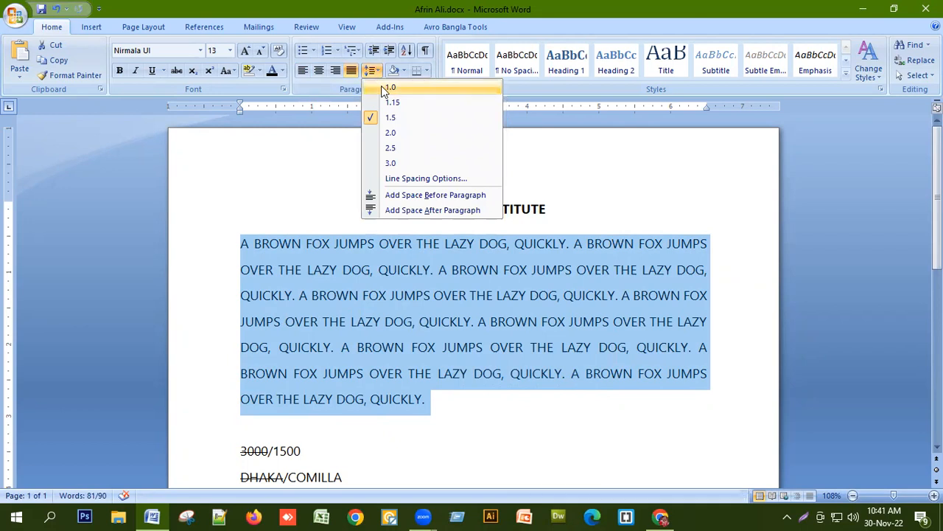
{"action": "left_click", "coordinate": [381, 86]}
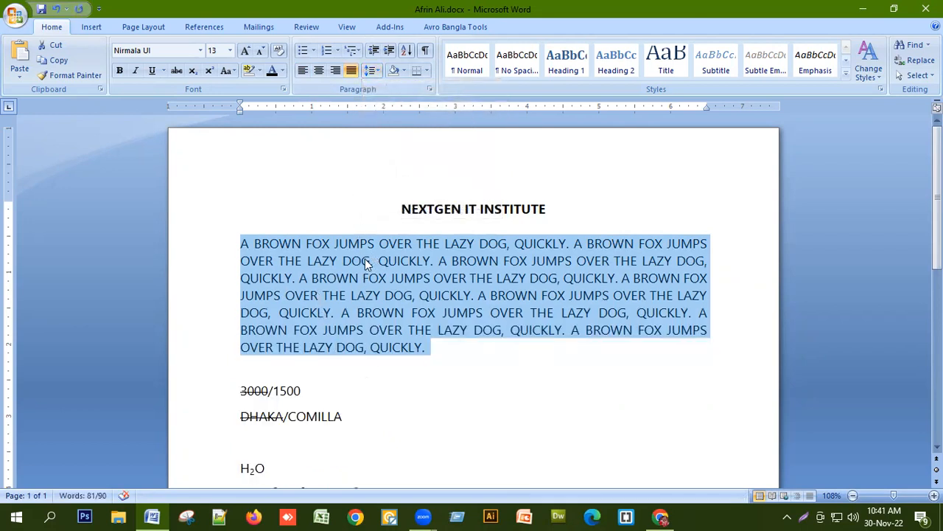
Try line spacings of 1.15 and 2.0 on the body paragraph.
{"action": "left_click", "coordinate": [374, 70]}
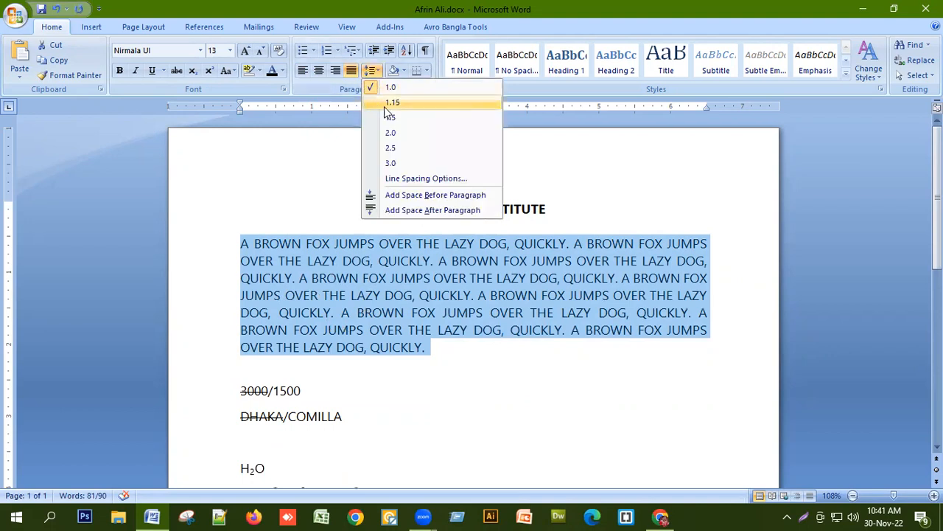
{"action": "left_click", "coordinate": [384, 104]}
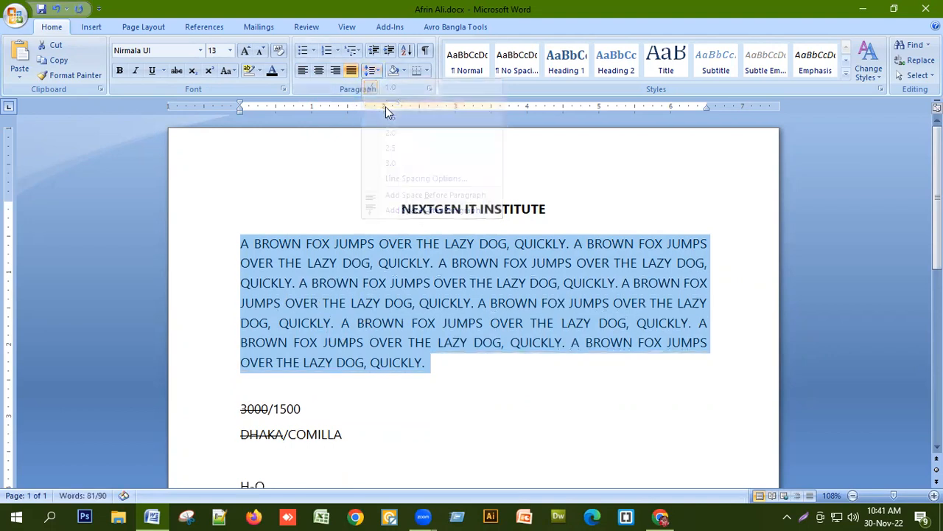
{"action": "left_click", "coordinate": [372, 70]}
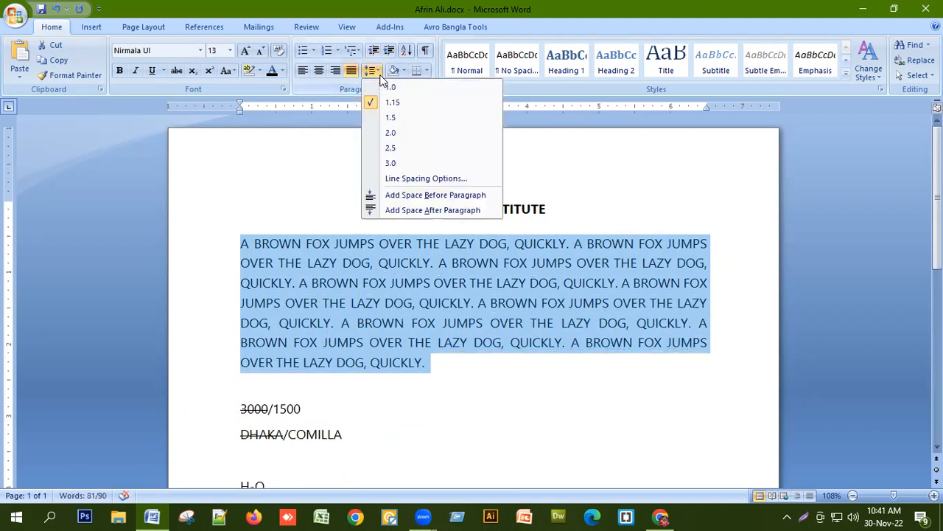
{"action": "left_click", "coordinate": [392, 133]}
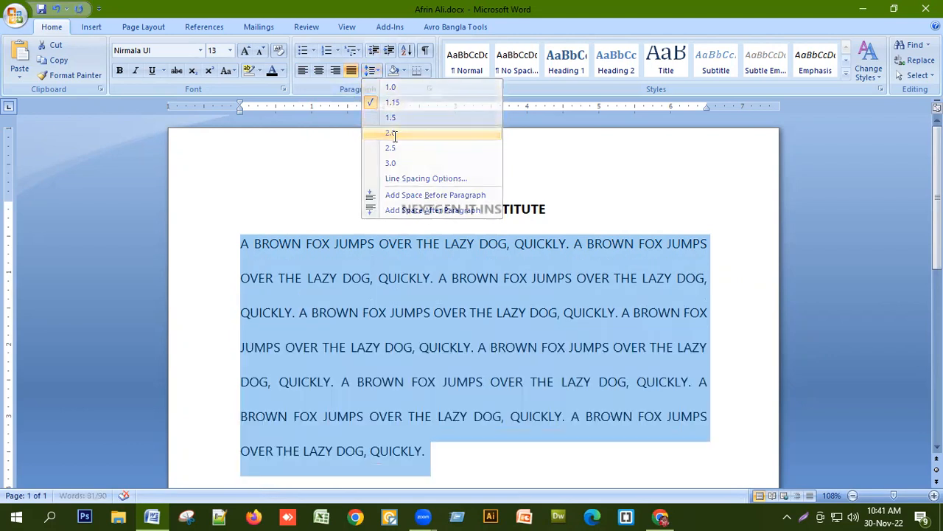
Set the body paragraph's line spacing to 1.5.
{"action": "left_click", "coordinate": [378, 72]}
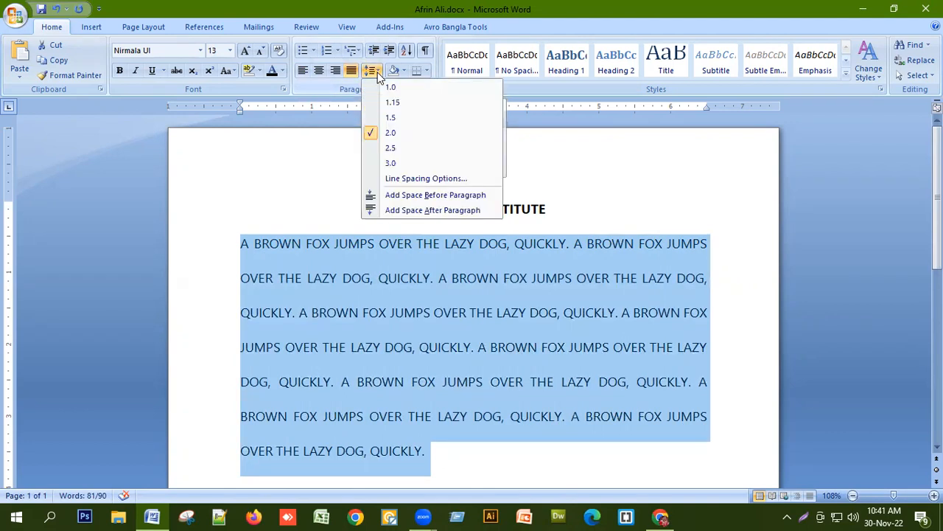
{"action": "left_click", "coordinate": [395, 120]}
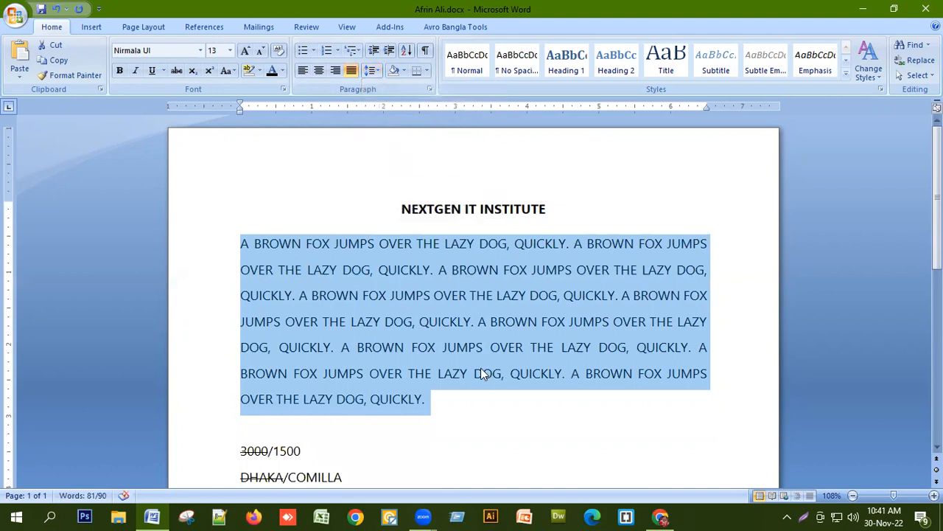